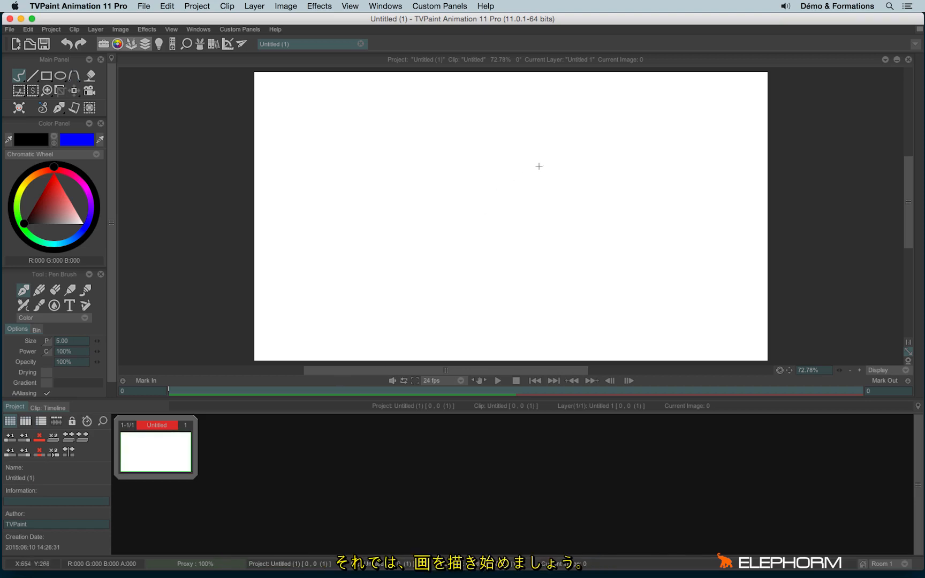
Draw a round face with eyes and a smile in clip 1, check its timeline, then return to Project
{"action": "mouse_move", "coordinate": [536, 123]}
{"action": "left_mouse_down"}
{"action": "mouse_move", "coordinate": [469, 254]}
{"action": "mouse_move", "coordinate": [523, 128]}
{"action": "mouse_move", "coordinate": [493, 145]}
{"action": "left_mouse_up"}
{"action": "mouse_move", "coordinate": [522, 186]}
{"action": "left_mouse_down"}
{"action": "mouse_move", "coordinate": [517, 203]}
{"action": "mouse_move", "coordinate": [523, 186]}
{"action": "left_mouse_up"}
{"action": "left_click_drag", "start_coordinate": [583, 185], "coordinate": [586, 183]}
{"action": "mouse_move", "coordinate": [528, 242]}
{"action": "left_mouse_down"}
{"action": "mouse_move", "coordinate": [602, 230]}
{"action": "mouse_move", "coordinate": [543, 279]}
{"action": "mouse_move", "coordinate": [560, 272]}
{"action": "left_mouse_up"}
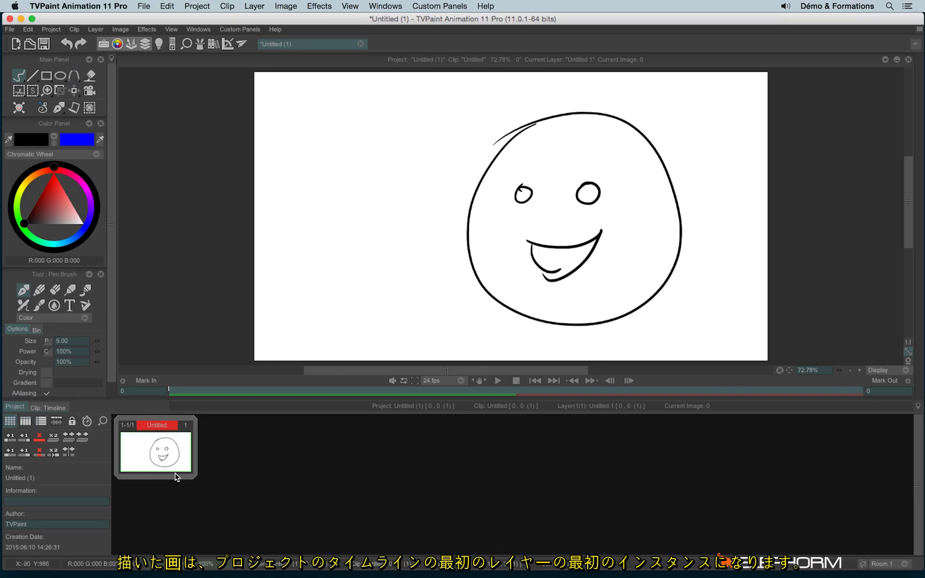
{"action": "double_click", "coordinate": [153, 454]}
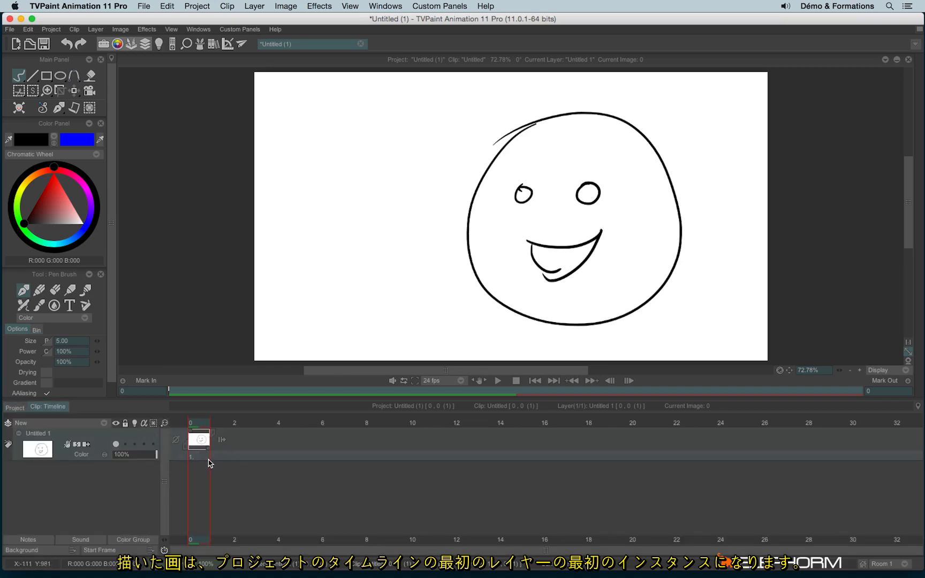
{"action": "left_click", "coordinate": [14, 408]}
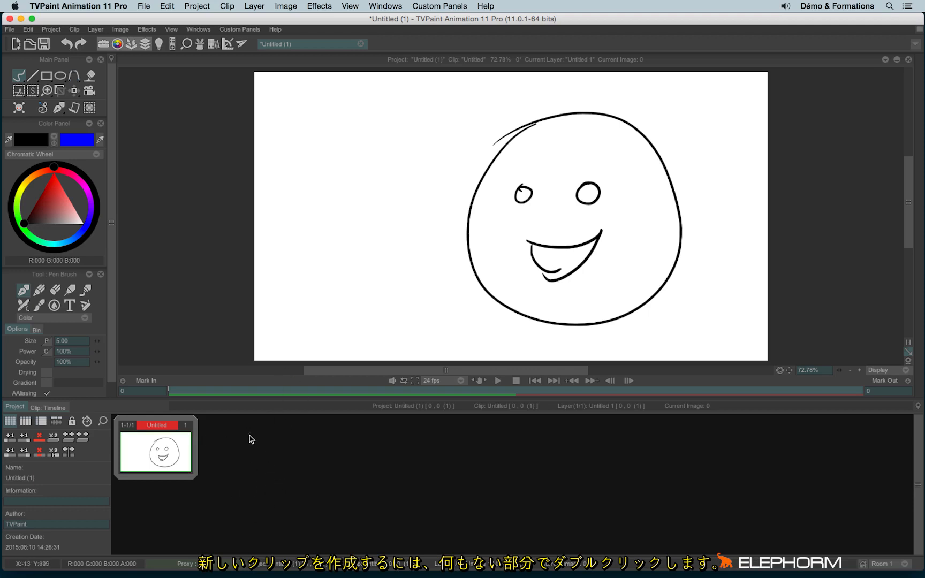
Add a second clip with a box-shaped face, eyes, open mouth and an eyebrow
{"action": "double_click", "coordinate": [274, 461]}
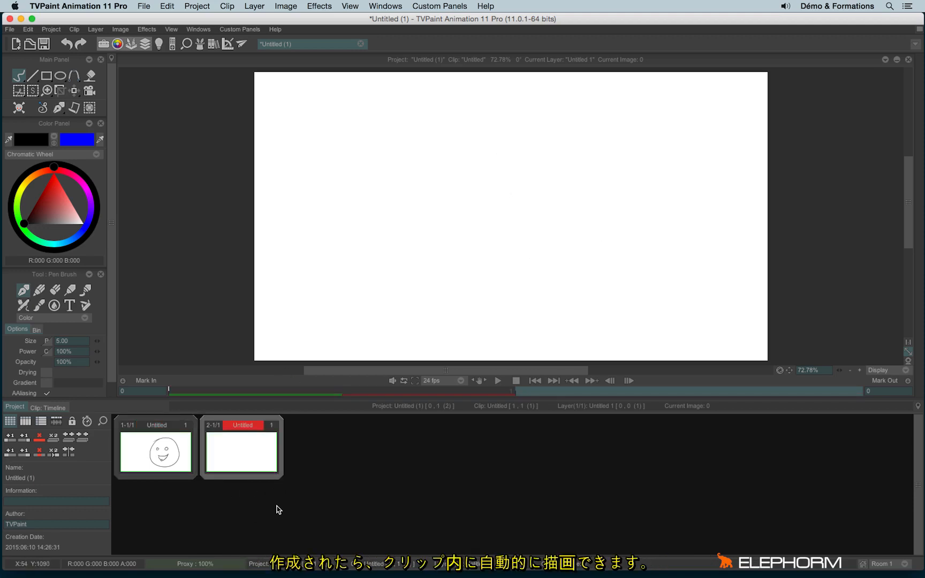
{"action": "mouse_move", "coordinate": [287, 131]}
{"action": "left_mouse_down"}
{"action": "mouse_move", "coordinate": [483, 106]}
{"action": "mouse_move", "coordinate": [300, 306]}
{"action": "mouse_move", "coordinate": [540, 261]}
{"action": "left_mouse_up"}
{"action": "left_click_drag", "start_coordinate": [496, 103], "coordinate": [537, 258]}
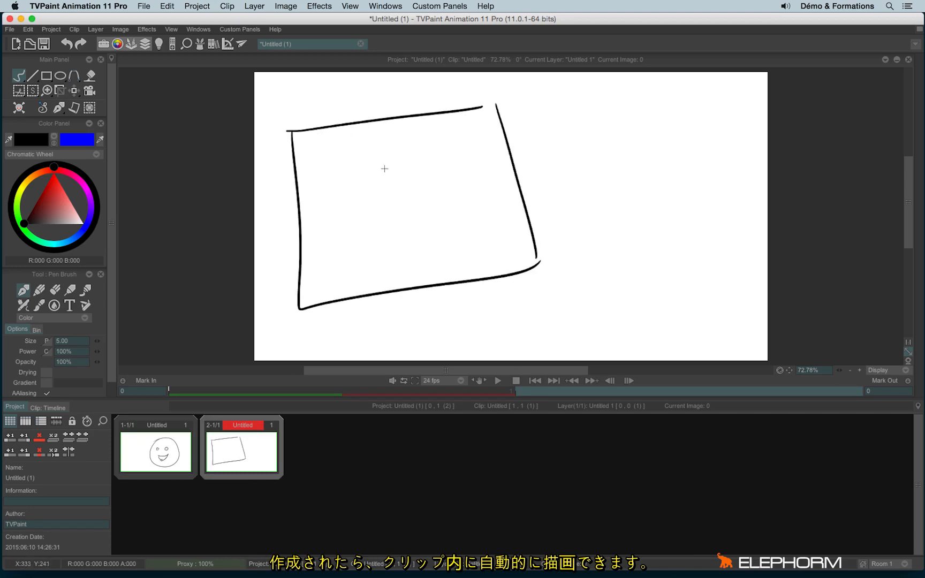
{"action": "mouse_move", "coordinate": [396, 164]}
{"action": "left_mouse_down"}
{"action": "mouse_move", "coordinate": [399, 181]}
{"action": "mouse_move", "coordinate": [394, 162]}
{"action": "left_mouse_up"}
{"action": "mouse_move", "coordinate": [432, 165]}
{"action": "left_mouse_down"}
{"action": "mouse_move", "coordinate": [423, 165]}
{"action": "mouse_move", "coordinate": [431, 163]}
{"action": "left_mouse_up"}
{"action": "mouse_move", "coordinate": [426, 225]}
{"action": "left_mouse_down"}
{"action": "mouse_move", "coordinate": [409, 276]}
{"action": "mouse_move", "coordinate": [438, 240]}
{"action": "left_mouse_up"}
{"action": "mouse_move", "coordinate": [378, 153]}
{"action": "left_mouse_down"}
{"action": "mouse_move", "coordinate": [400, 134]}
{"action": "mouse_move", "coordinate": [451, 142]}
{"action": "left_mouse_up"}
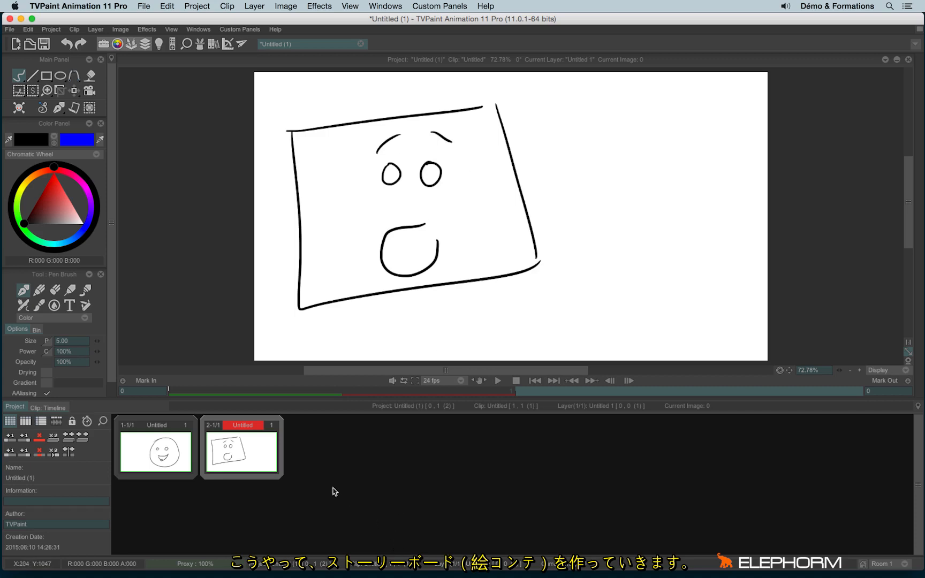
Add a third clip with an oval face, eyes, eyebrows and a surprised mouth
{"action": "double_click", "coordinate": [347, 464]}
{"action": "mouse_move", "coordinate": [568, 117]}
{"action": "left_mouse_down"}
{"action": "mouse_move", "coordinate": [478, 228]}
{"action": "mouse_move", "coordinate": [582, 345]}
{"action": "mouse_move", "coordinate": [680, 170]}
{"action": "mouse_move", "coordinate": [536, 136]}
{"action": "left_mouse_up"}
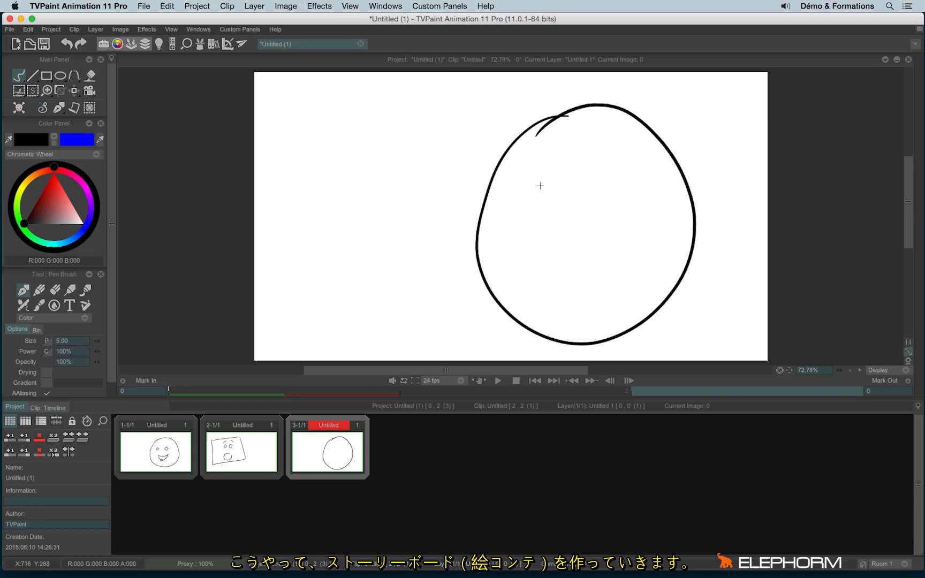
{"action": "mouse_move", "coordinate": [550, 180]}
{"action": "left_mouse_down"}
{"action": "mouse_move", "coordinate": [594, 198]}
{"action": "mouse_move", "coordinate": [607, 175]}
{"action": "left_mouse_up"}
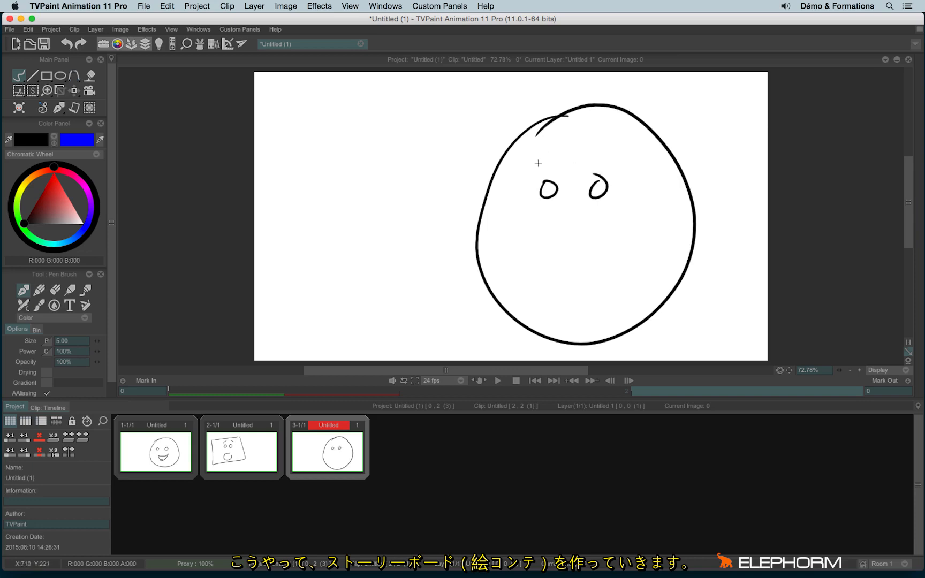
{"action": "left_click_drag", "start_coordinate": [539, 163], "coordinate": [561, 159]}
{"action": "left_click_drag", "start_coordinate": [588, 138], "coordinate": [617, 146]}
{"action": "mouse_move", "coordinate": [552, 250]}
{"action": "left_mouse_down"}
{"action": "mouse_move", "coordinate": [592, 262]}
{"action": "mouse_move", "coordinate": [554, 275]}
{"action": "left_mouse_up"}
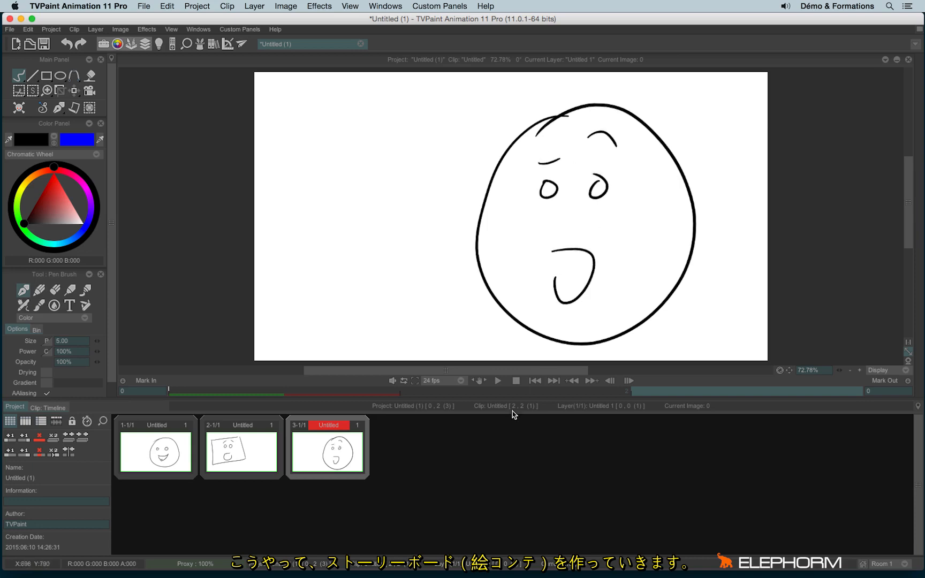
Add a fourth clip with a box face, squinting eyes, eyebrows and an open mouth
{"action": "double_click", "coordinate": [412, 464]}
{"action": "mouse_move", "coordinate": [296, 144]}
{"action": "left_mouse_down"}
{"action": "mouse_move", "coordinate": [460, 114]}
{"action": "mouse_move", "coordinate": [310, 192]}
{"action": "left_mouse_up"}
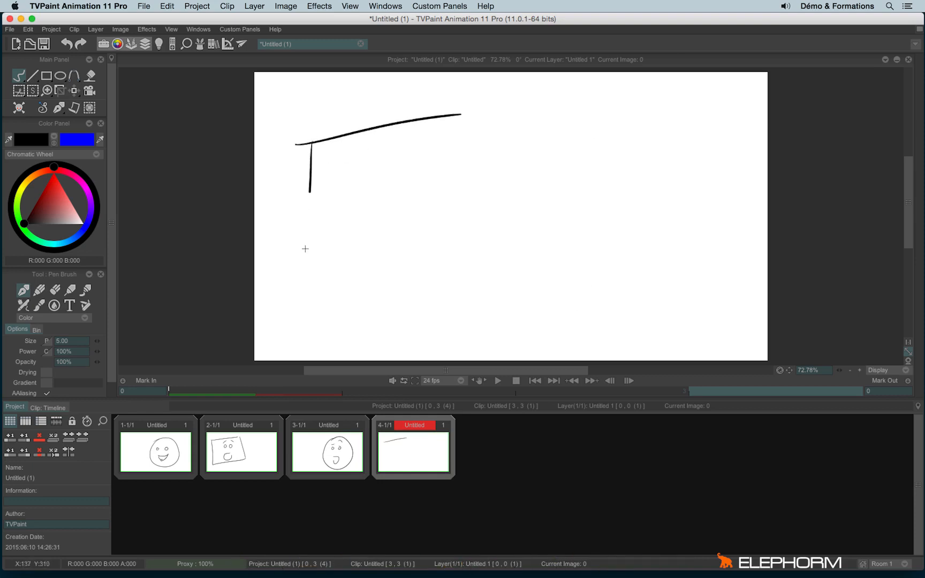
{"action": "left_click_drag", "start_coordinate": [305, 249], "coordinate": [559, 258]}
{"action": "left_click_drag", "start_coordinate": [507, 107], "coordinate": [540, 261]}
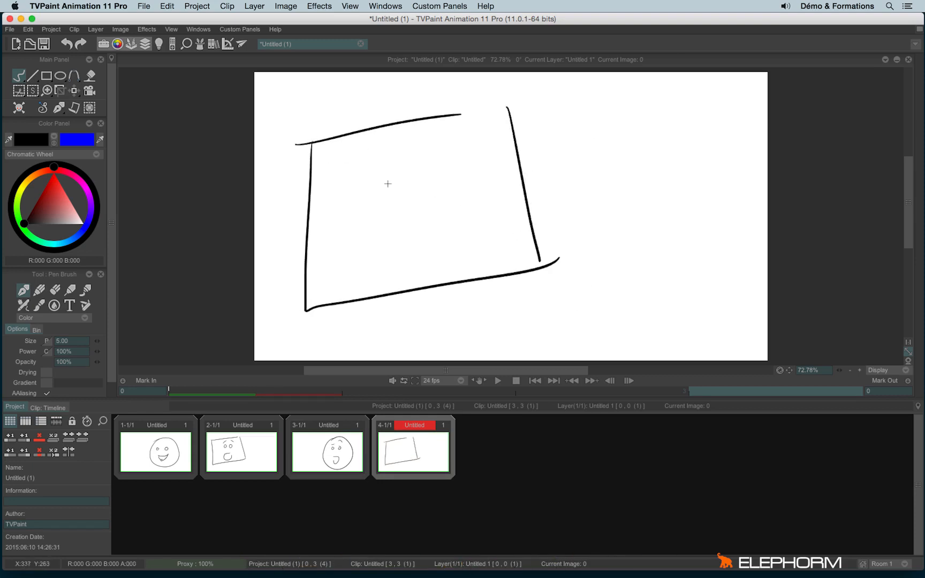
{"action": "left_click_drag", "start_coordinate": [380, 193], "coordinate": [450, 187]}
{"action": "left_click_drag", "start_coordinate": [378, 155], "coordinate": [404, 140]}
{"action": "left_click_drag", "start_coordinate": [435, 138], "coordinate": [449, 140]}
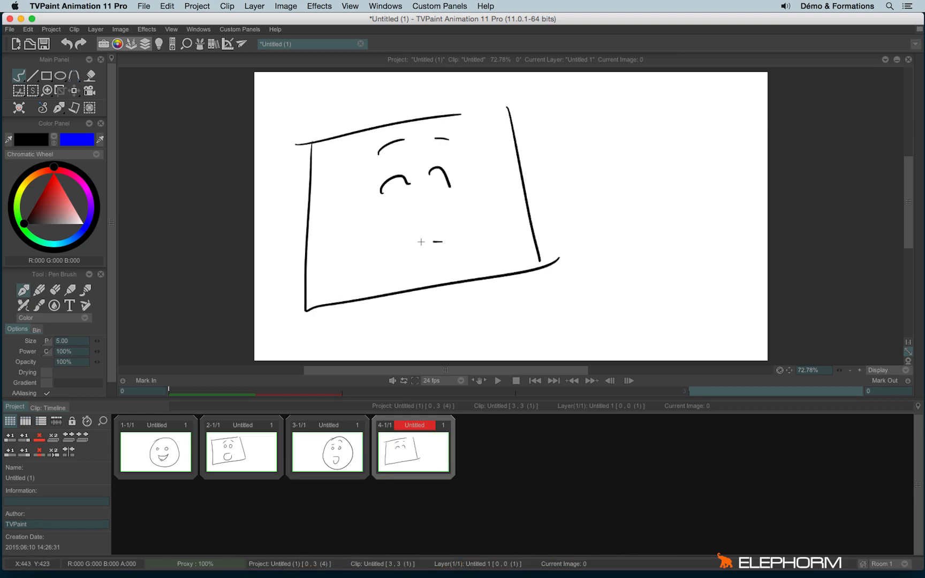
{"action": "mouse_move", "coordinate": [421, 242]}
{"action": "left_mouse_down"}
{"action": "mouse_move", "coordinate": [394, 271]}
{"action": "mouse_move", "coordinate": [442, 264]}
{"action": "left_mouse_up"}
{"action": "left_click_drag", "start_coordinate": [438, 246], "coordinate": [436, 250]}
Add a fifth clip with a large round laughing face, closed eyes and slanted eyebrows
{"action": "double_click", "coordinate": [485, 455]}
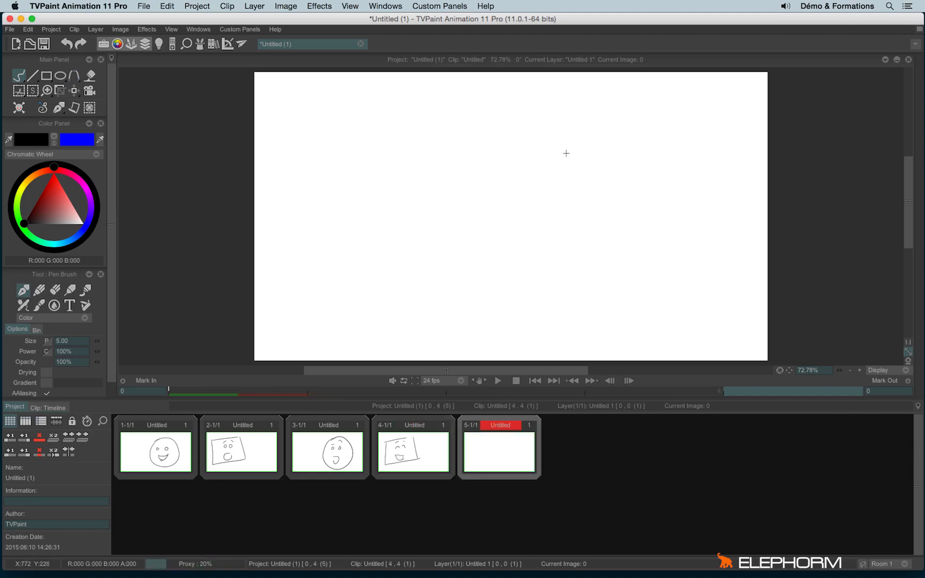
{"action": "mouse_move", "coordinate": [566, 107]}
{"action": "left_mouse_down"}
{"action": "mouse_move", "coordinate": [467, 240]}
{"action": "mouse_move", "coordinate": [673, 141]}
{"action": "mouse_move", "coordinate": [561, 117]}
{"action": "left_mouse_up"}
{"action": "mouse_move", "coordinate": [528, 196]}
{"action": "left_mouse_down"}
{"action": "mouse_move", "coordinate": [560, 202]}
{"action": "mouse_move", "coordinate": [603, 191]}
{"action": "mouse_move", "coordinate": [625, 221]}
{"action": "left_mouse_up"}
{"action": "mouse_move", "coordinate": [543, 236]}
{"action": "left_mouse_down"}
{"action": "mouse_move", "coordinate": [558, 305]}
{"action": "mouse_move", "coordinate": [543, 256]}
{"action": "left_mouse_up"}
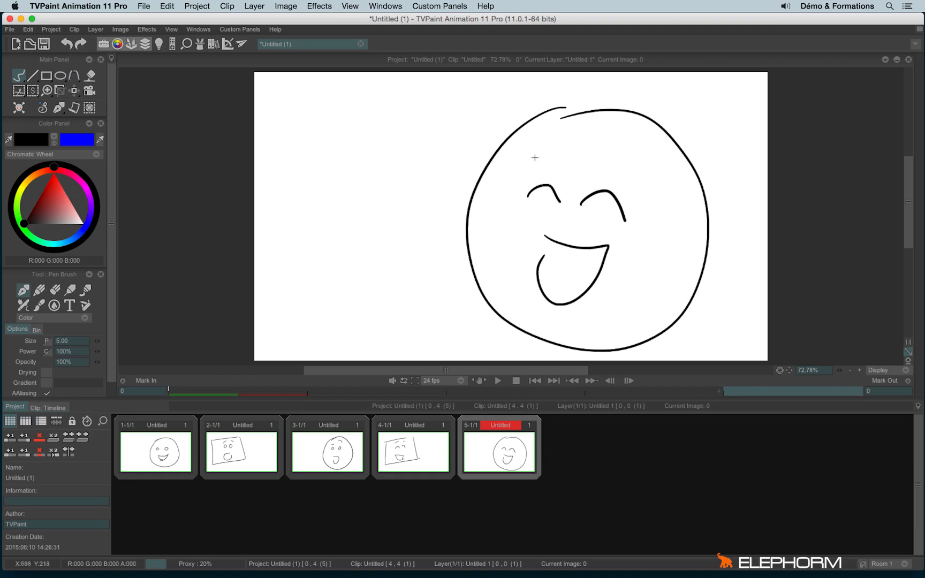
{"action": "left_click_drag", "start_coordinate": [537, 156], "coordinate": [565, 143]}
{"action": "left_click_drag", "start_coordinate": [611, 143], "coordinate": [639, 162]}
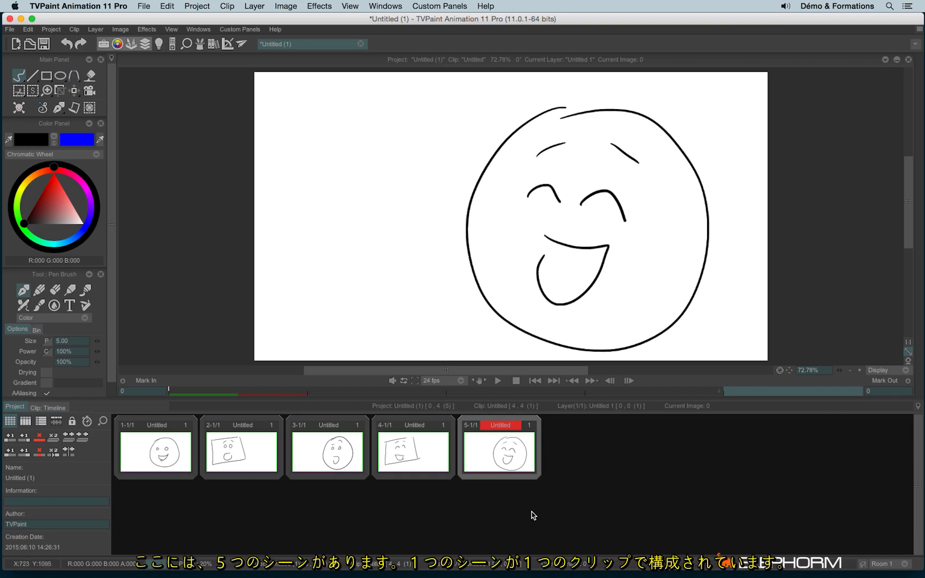
Review each of the five clips' face drawings in turn
{"action": "left_click", "coordinate": [362, 458]}
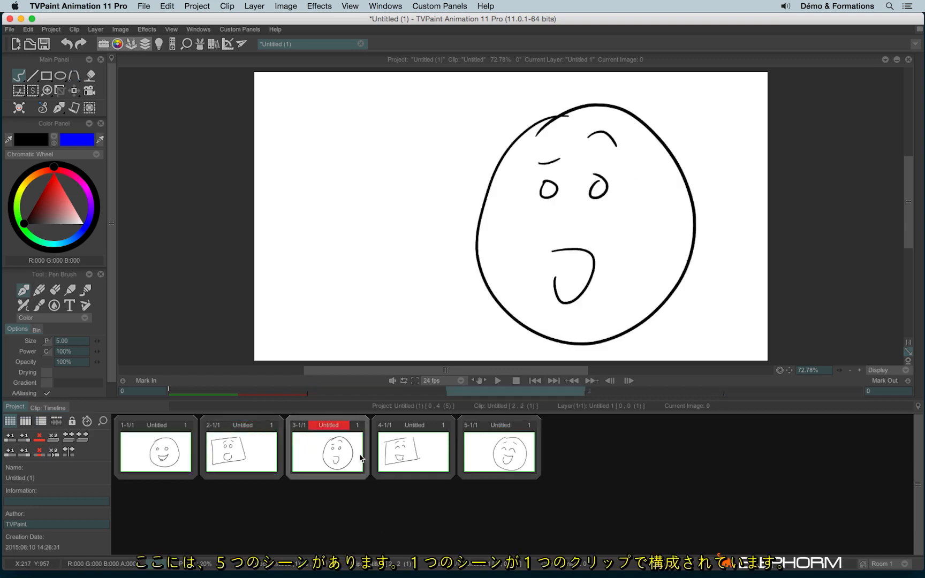
{"action": "left_click", "coordinate": [406, 455]}
{"action": "left_click", "coordinate": [478, 450]}
{"action": "left_click", "coordinate": [424, 447]}
{"action": "left_click", "coordinate": [332, 455]}
{"action": "left_click", "coordinate": [202, 463]}
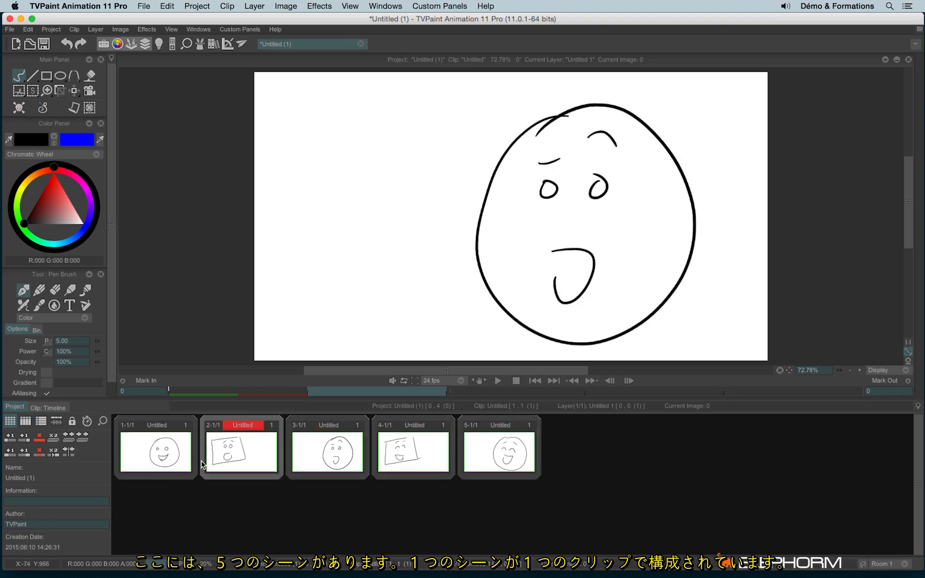
{"action": "left_click", "coordinate": [185, 464]}
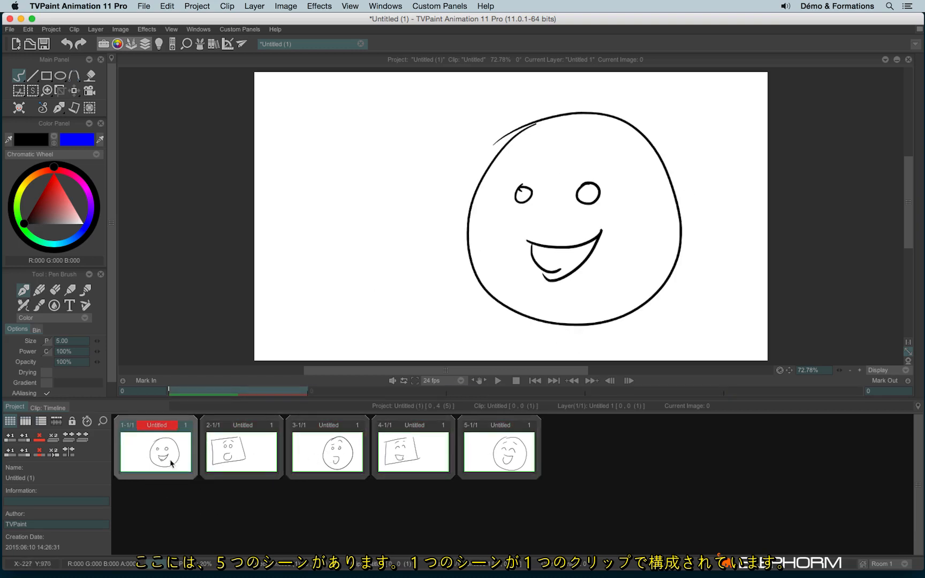
{"action": "left_click", "coordinate": [265, 465]}
{"action": "left_click", "coordinate": [343, 450]}
{"action": "left_click", "coordinate": [435, 451]}
{"action": "left_click", "coordinate": [484, 462]}
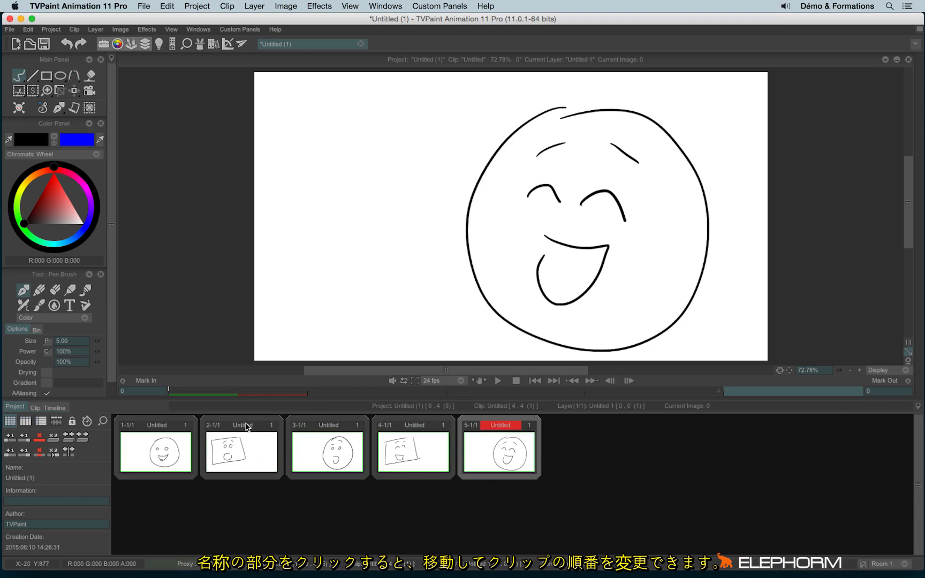
Drag the box-face clips toward the end and move the laughing-face clip forward
{"action": "left_click_drag", "start_coordinate": [245, 426], "coordinate": [514, 431]}
{"action": "left_click_drag", "start_coordinate": [415, 425], "coordinate": [252, 431]}
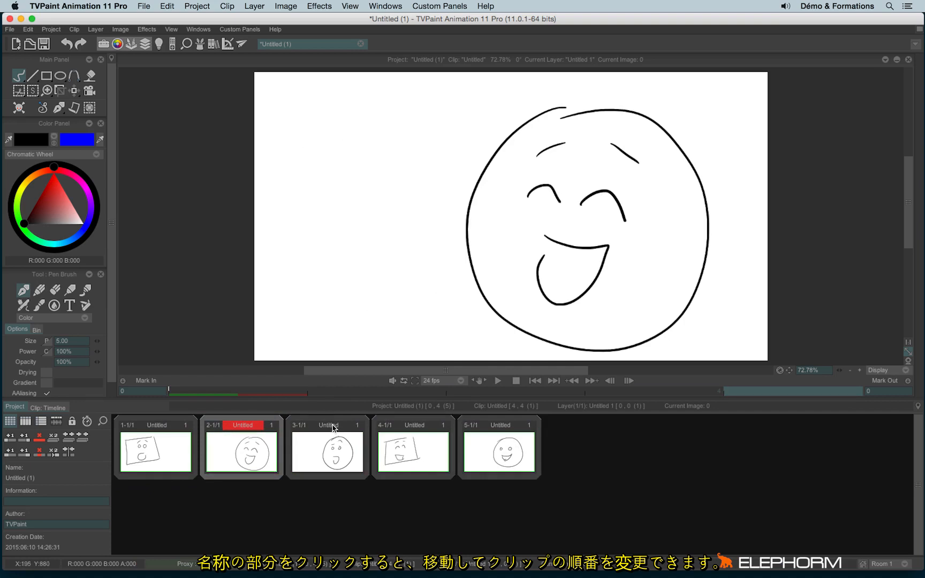
{"action": "left_click_drag", "start_coordinate": [332, 427], "coordinate": [156, 431]}
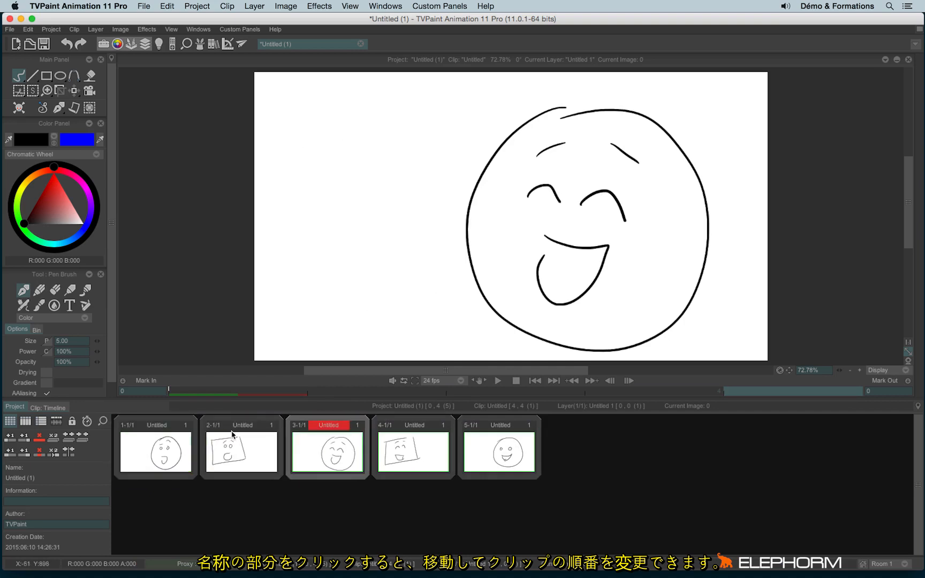
{"action": "left_click_drag", "start_coordinate": [232, 433], "coordinate": [514, 429]}
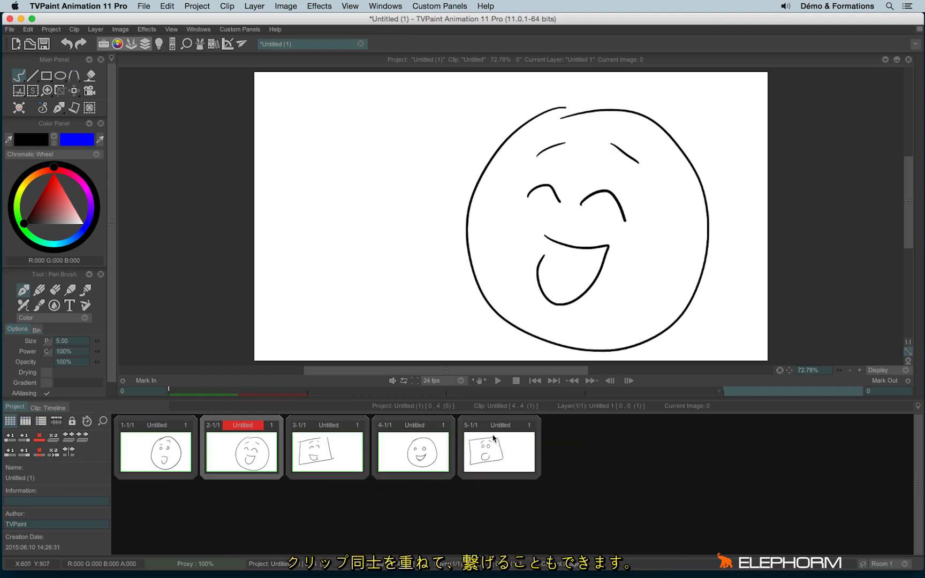
Group clips 3, 4 and 5 into a single scene and try moving the first clip
{"action": "left_click_drag", "start_coordinate": [503, 428], "coordinate": [420, 434]}
{"action": "left_click_drag", "start_coordinate": [333, 428], "coordinate": [395, 427]}
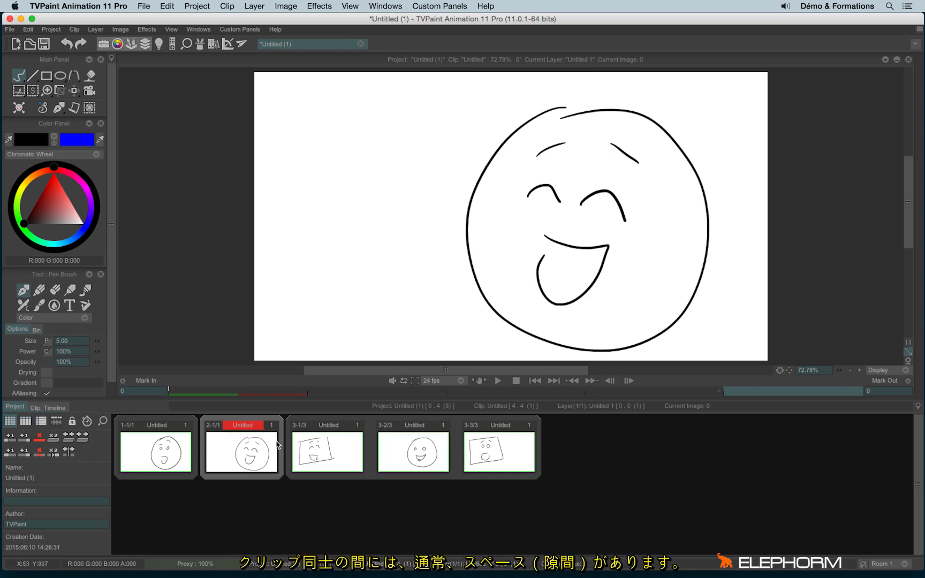
{"action": "left_click", "coordinate": [153, 457]}
{"action": "left_click", "coordinate": [223, 452]}
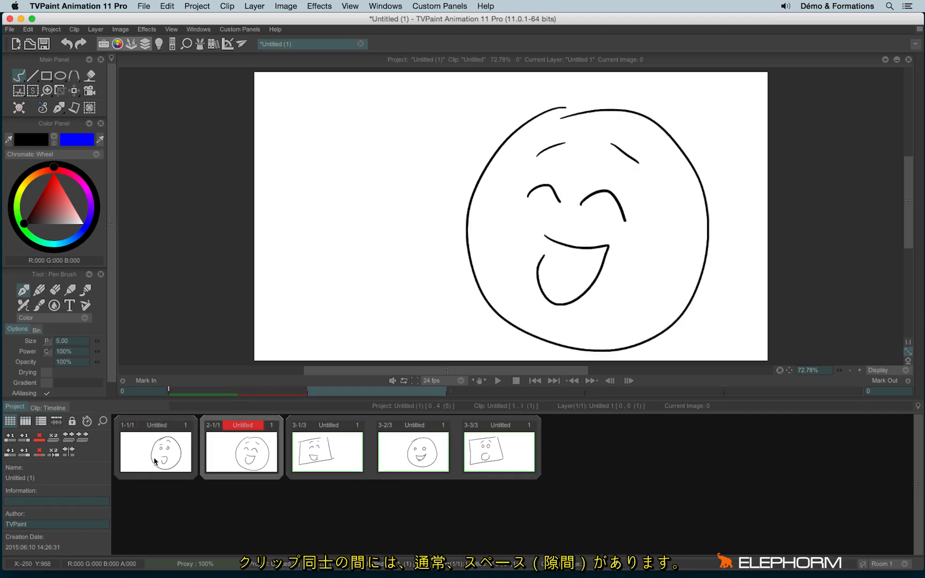
{"action": "left_click", "coordinate": [157, 459]}
{"action": "left_click_drag", "start_coordinate": [160, 425], "coordinate": [167, 495]}
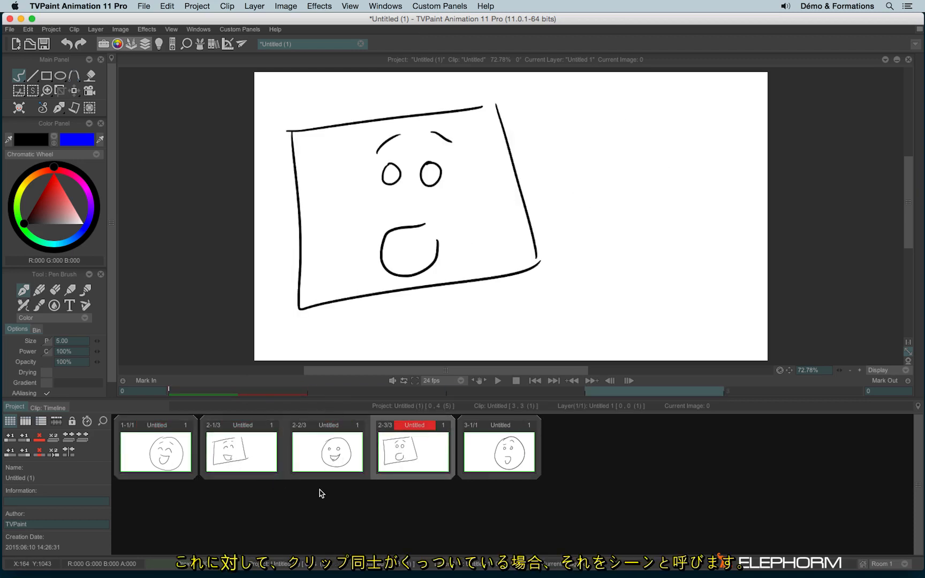
Preview clips 2-2/3 and 2-1/3, ending on clip 1-1/1's round laughing face
{"action": "left_click", "coordinate": [340, 461]}
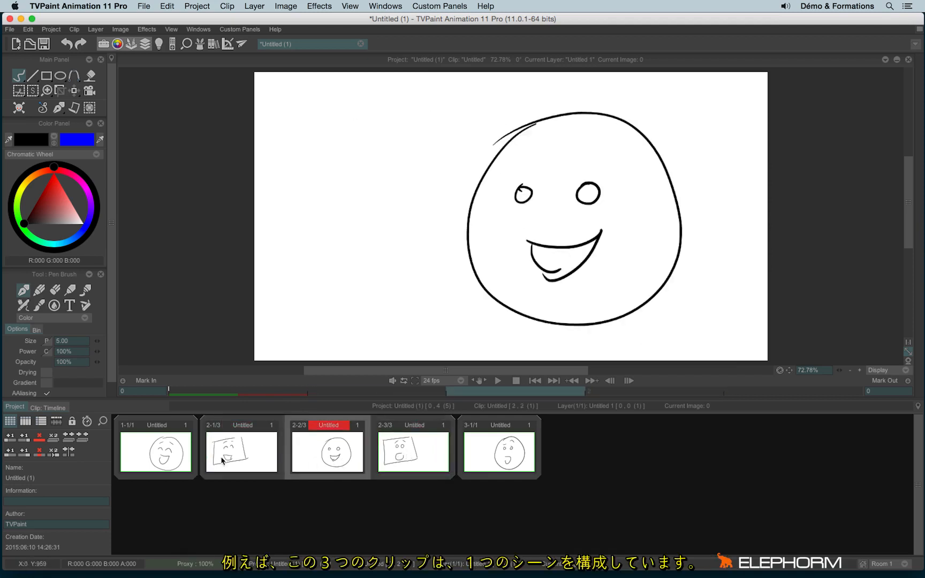
{"action": "left_click", "coordinate": [221, 460]}
{"action": "left_click", "coordinate": [167, 460]}
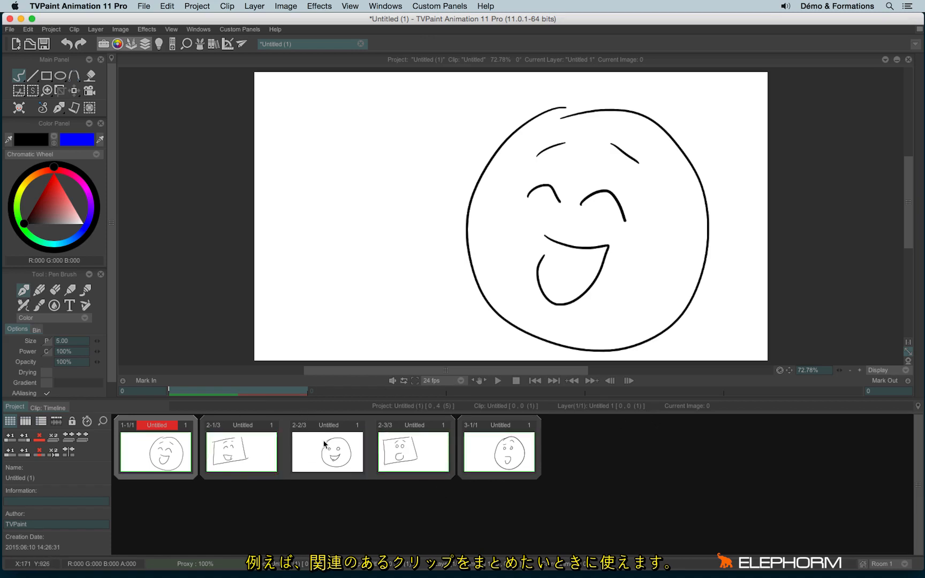
Move clip 2-2/3 right and clip 1-1/1 to the strip's end, then preview scene 2
{"action": "left_click_drag", "start_coordinate": [324, 438], "coordinate": [471, 435]}
{"action": "left_click_drag", "start_coordinate": [167, 429], "coordinate": [480, 434]}
{"action": "left_click", "coordinate": [320, 460]}
{"action": "left_click", "coordinate": [437, 459]}
{"action": "left_click", "coordinate": [490, 458]}
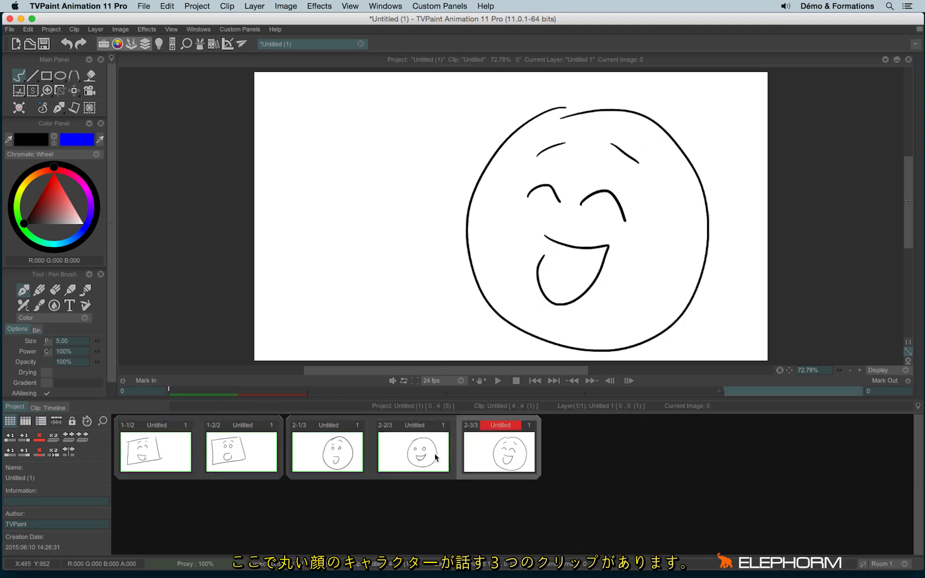
Check the round-face clips of scene 2 and the square-face clips 1-1/2 and 1-2/2
{"action": "left_click", "coordinate": [431, 457]}
{"action": "left_click", "coordinate": [331, 456]}
{"action": "left_click", "coordinate": [412, 454]}
{"action": "left_click", "coordinate": [490, 456]}
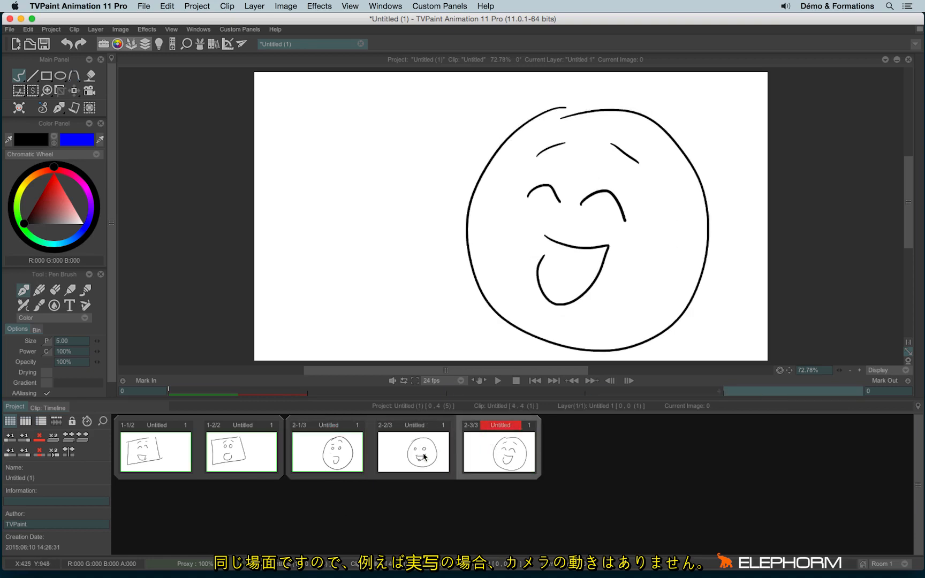
{"action": "left_click", "coordinate": [348, 466]}
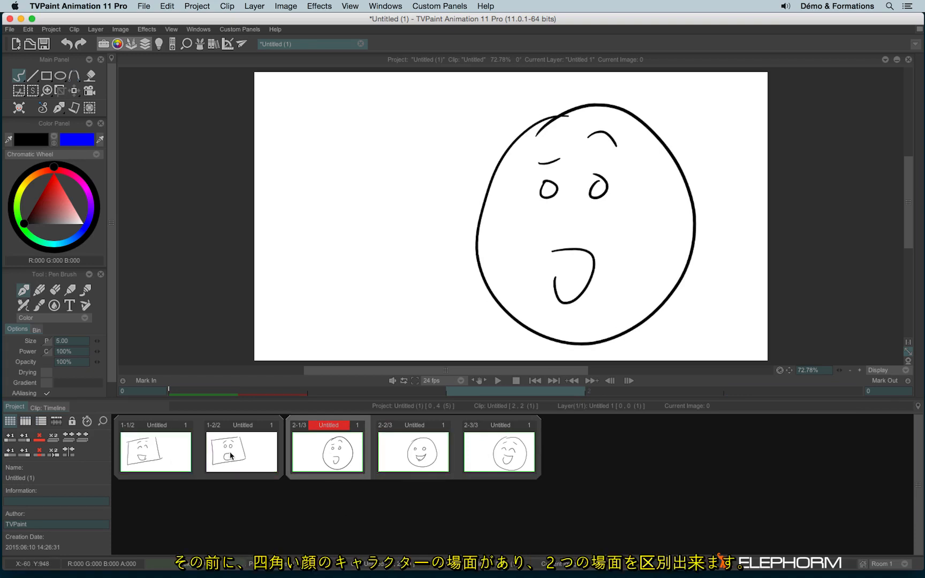
{"action": "left_click", "coordinate": [180, 464]}
{"action": "left_click", "coordinate": [228, 464]}
{"action": "left_click", "coordinate": [174, 465]}
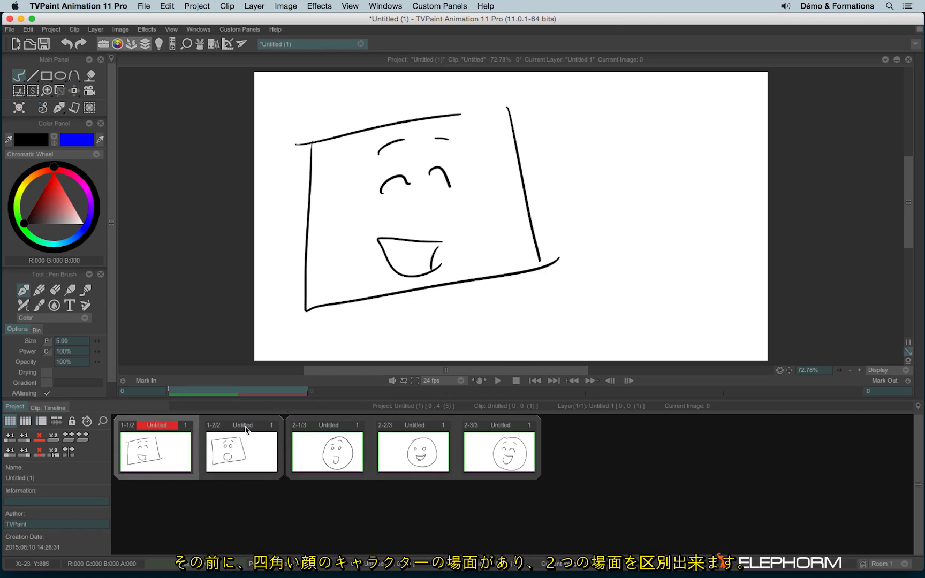
Reorder the strip to round, square, square, round, round faces
{"action": "left_click_drag", "start_coordinate": [246, 429], "coordinate": [599, 429]}
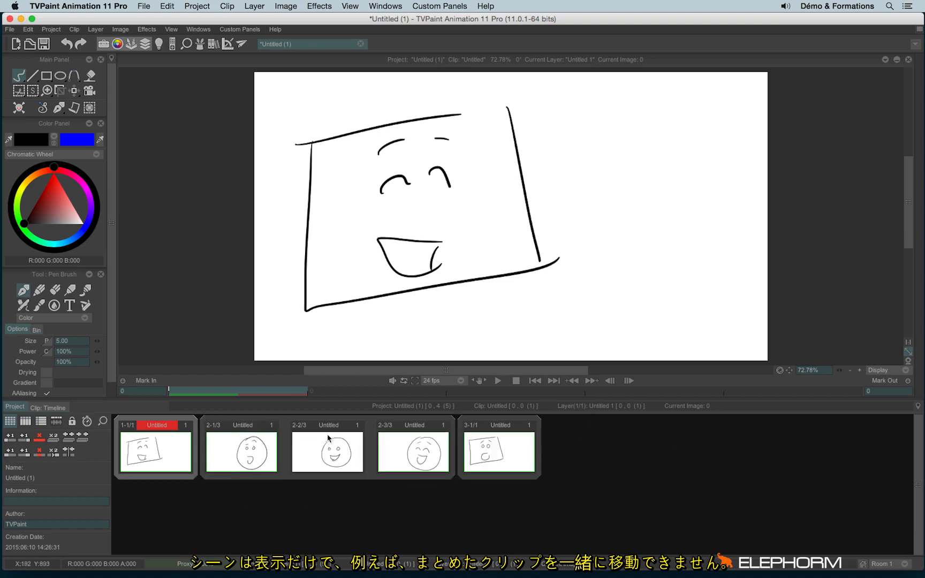
{"action": "left_click_drag", "start_coordinate": [329, 427], "coordinate": [131, 425]}
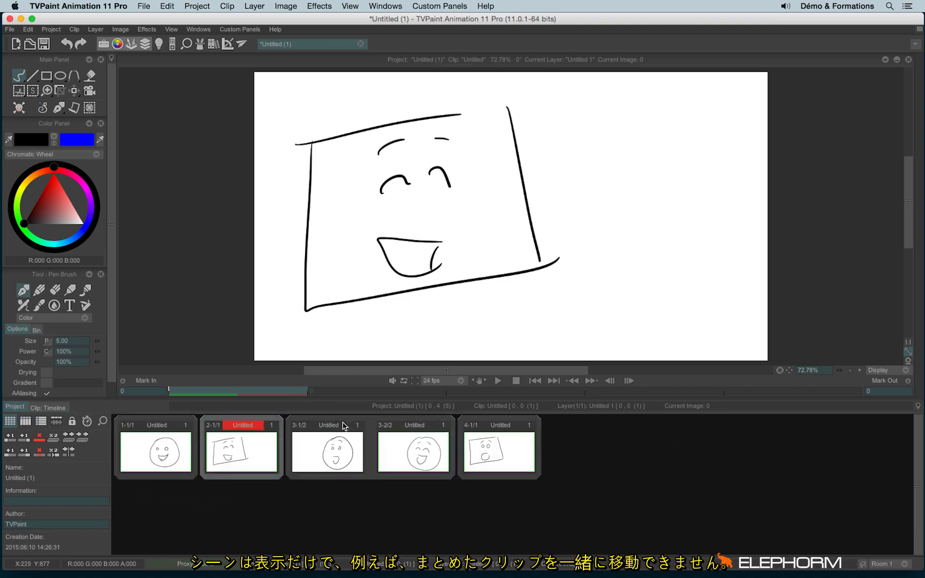
{"action": "left_click_drag", "start_coordinate": [324, 426], "coordinate": [555, 423]}
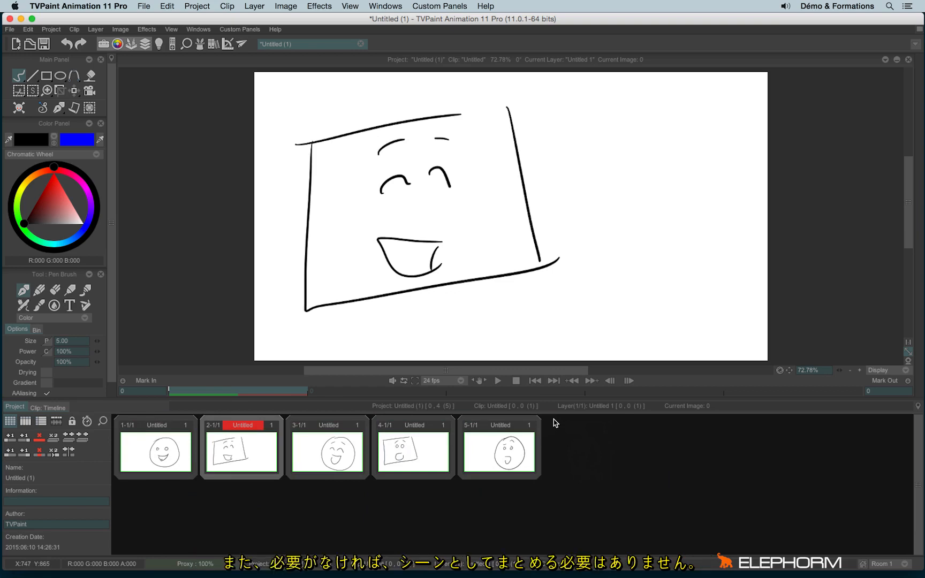
Group the last three clips into one scene, then split them back into separate scenes
{"action": "left_click_drag", "start_coordinate": [496, 420], "coordinate": [417, 428]}
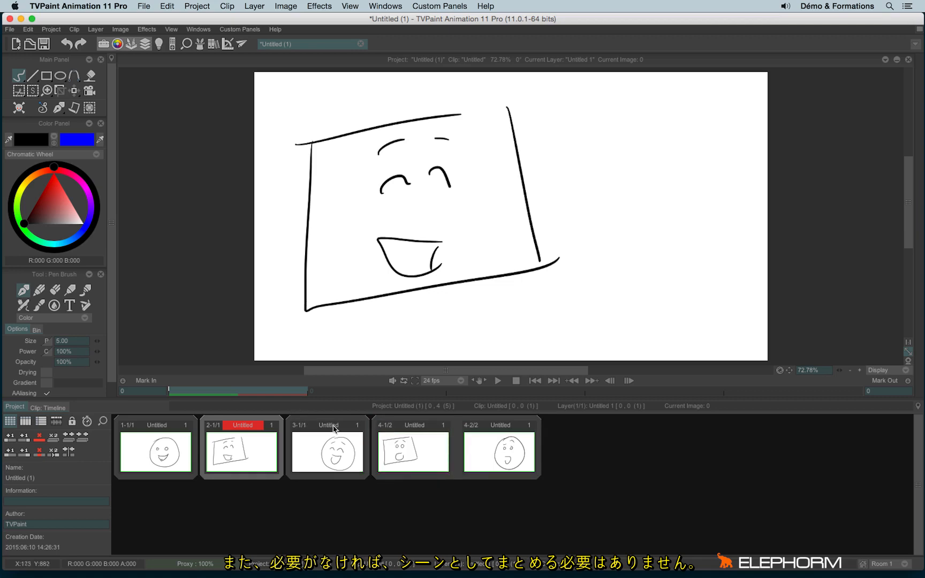
{"action": "left_click_drag", "start_coordinate": [333, 429], "coordinate": [605, 420]}
{"action": "left_click_drag", "start_coordinate": [405, 423], "coordinate": [607, 428]}
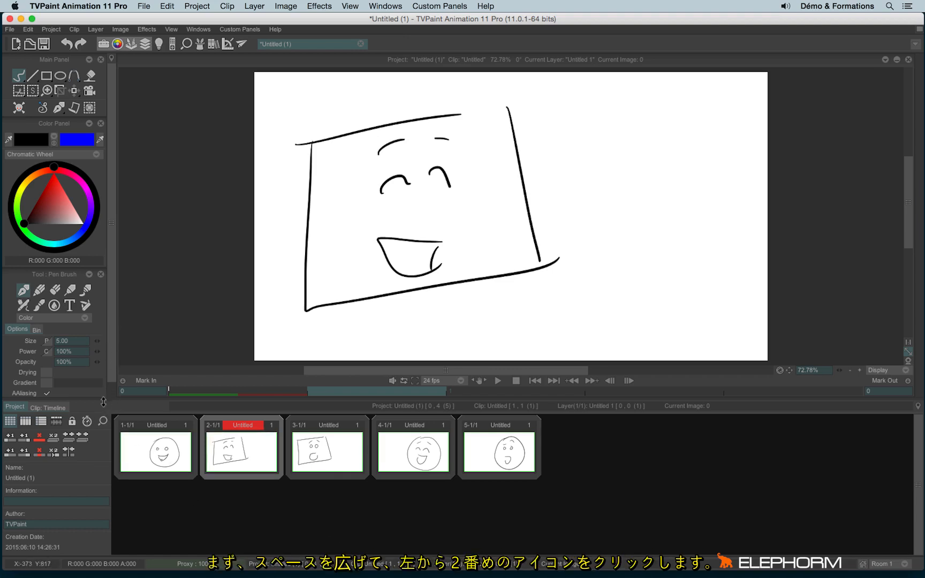
Enlarge the panel, switch to storyboard view, and type 'ociezjkkjgdouelkdg' as clip 1's Action note
{"action": "left_click_drag", "start_coordinate": [103, 401], "coordinate": [103, 252]}
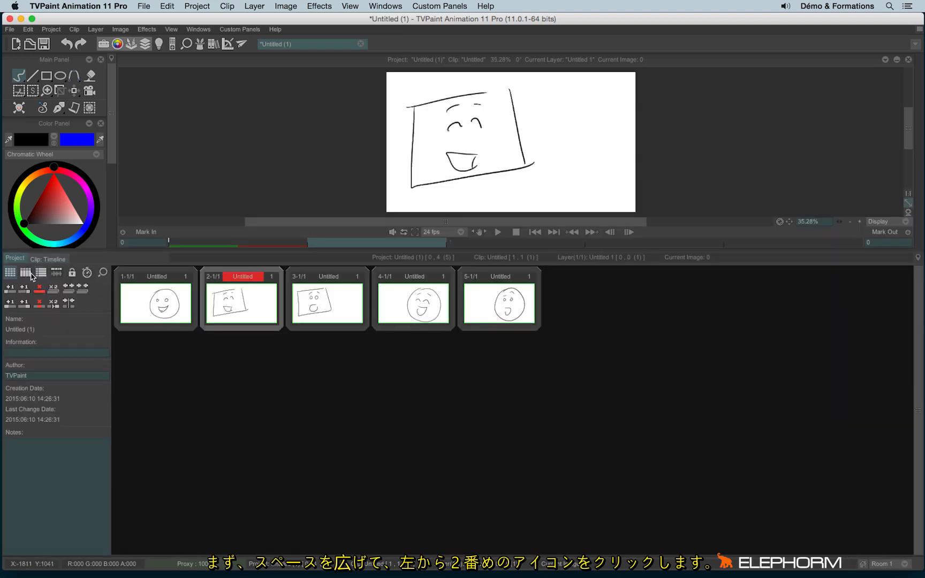
{"action": "left_click", "coordinate": [25, 274]}
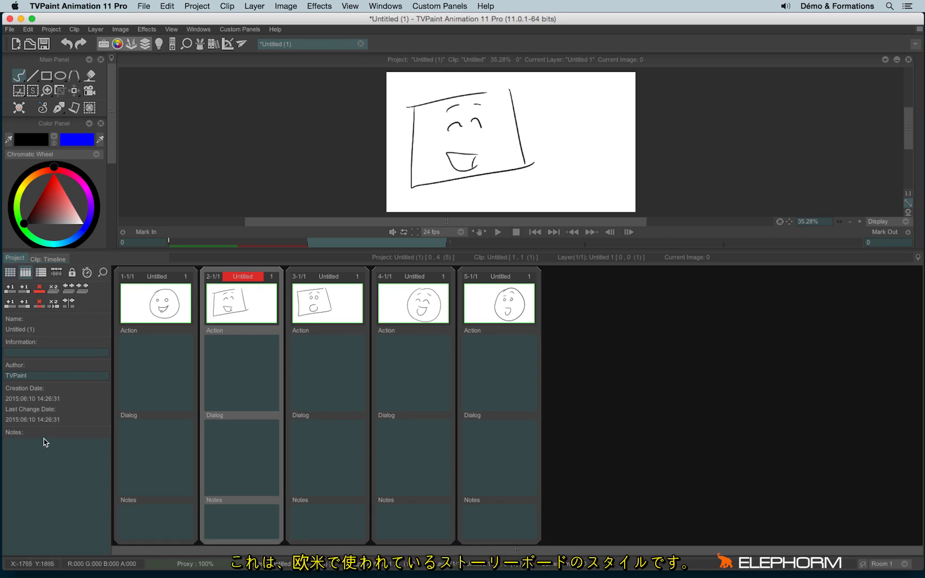
{"action": "left_click", "coordinate": [138, 370]}
{"action": "type", "text": "ociezjkkjgdouelkdg"}
Enter 'jojfqdlldsiq' as clip 2's Dialog and 'kqjfqdlkdlkg' as clip 3's Action, then show list view
{"action": "left_click", "coordinate": [242, 462]}
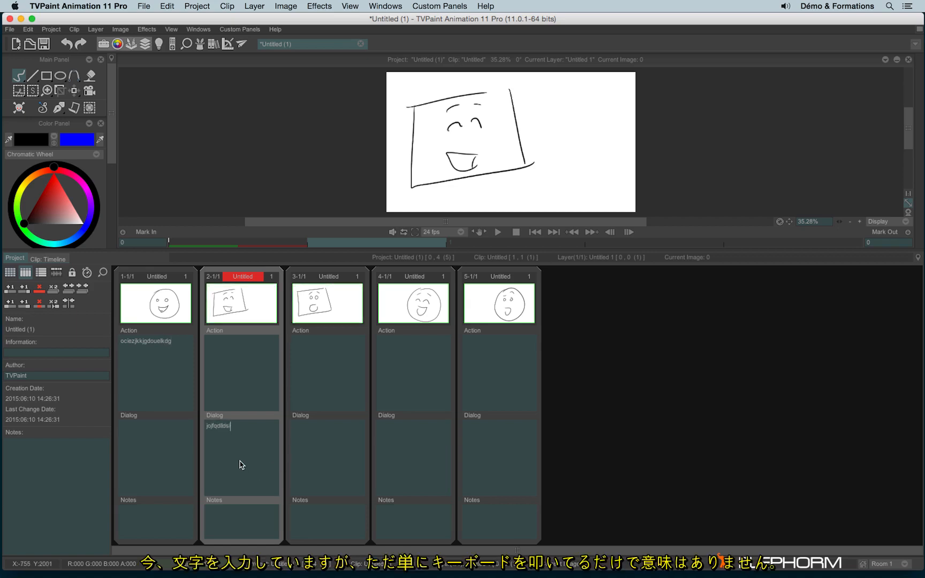
{"action": "type", "text": "jojfqdlldsiq"}
{"action": "left_click", "coordinate": [318, 394]}
{"action": "type", "text": "kqjfqdlkdlkg"}
{"action": "left_click", "coordinate": [399, 456]}
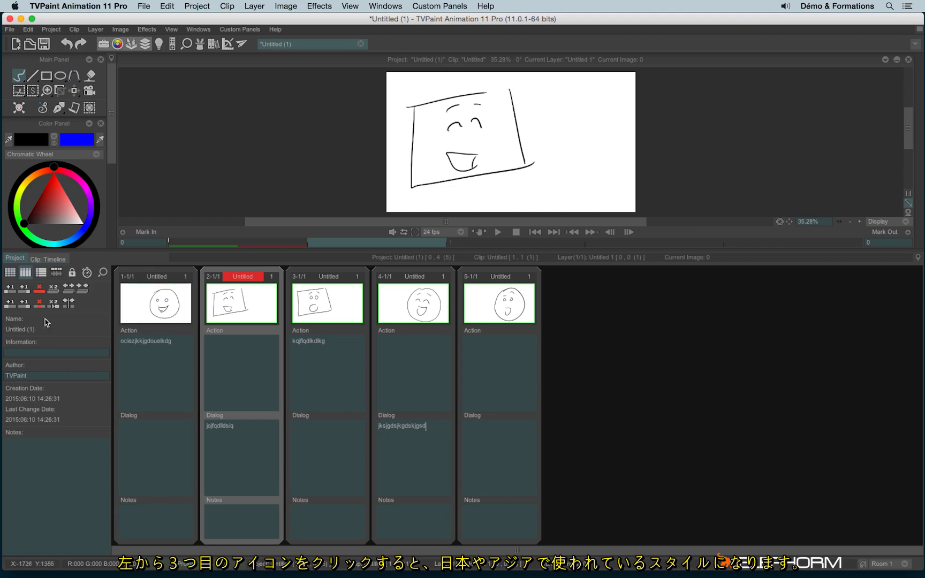
{"action": "left_click", "coordinate": [41, 272]}
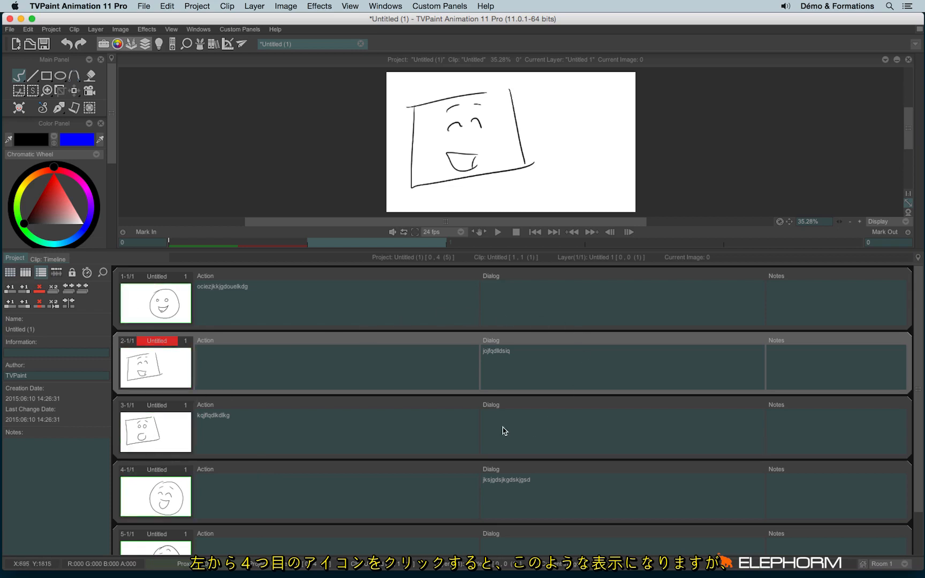
Switch to timeline view, return to the grid of clip cards, and lock the storyboard
{"action": "left_click", "coordinate": [56, 273]}
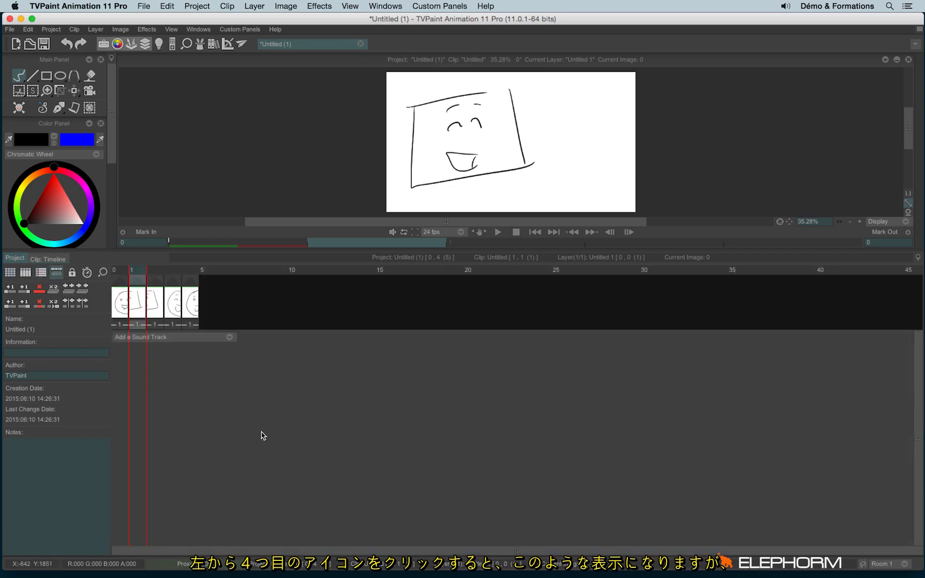
{"action": "left_click", "coordinate": [11, 272]}
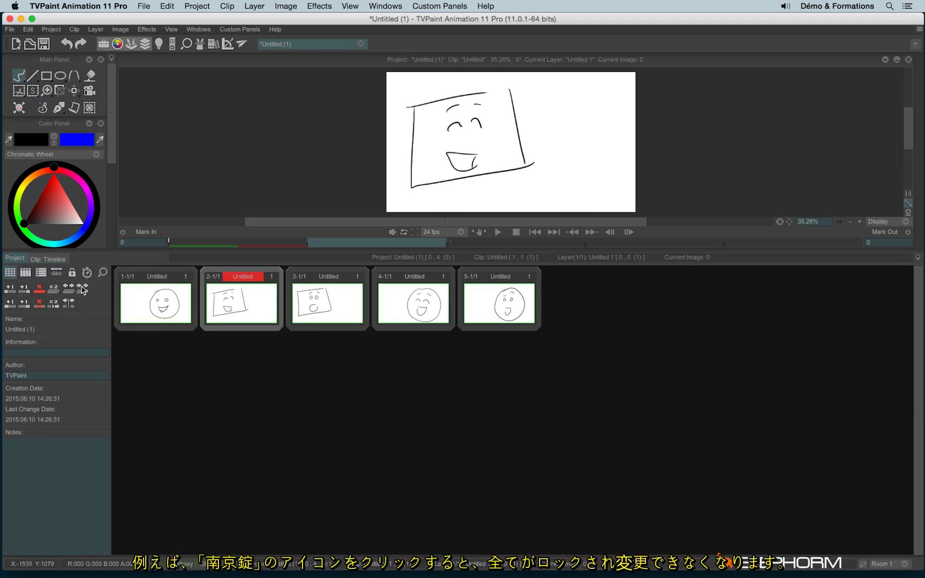
{"action": "left_click", "coordinate": [70, 274]}
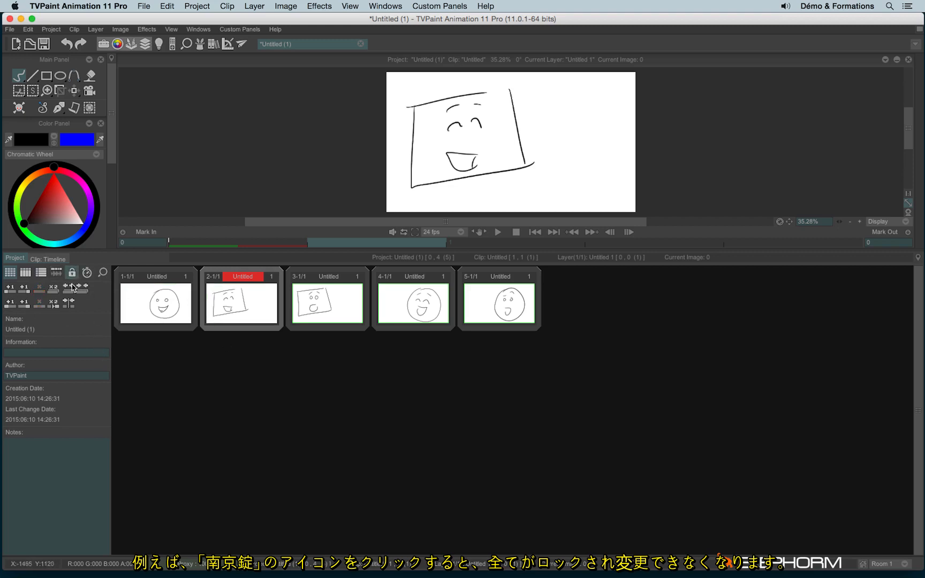
Preview clips 3, 4, 5 and 1, unlock, and toggle durations to timecode and back to frames
{"action": "left_click", "coordinate": [342, 295]}
{"action": "left_click", "coordinate": [413, 300]}
{"action": "left_click", "coordinate": [505, 316]}
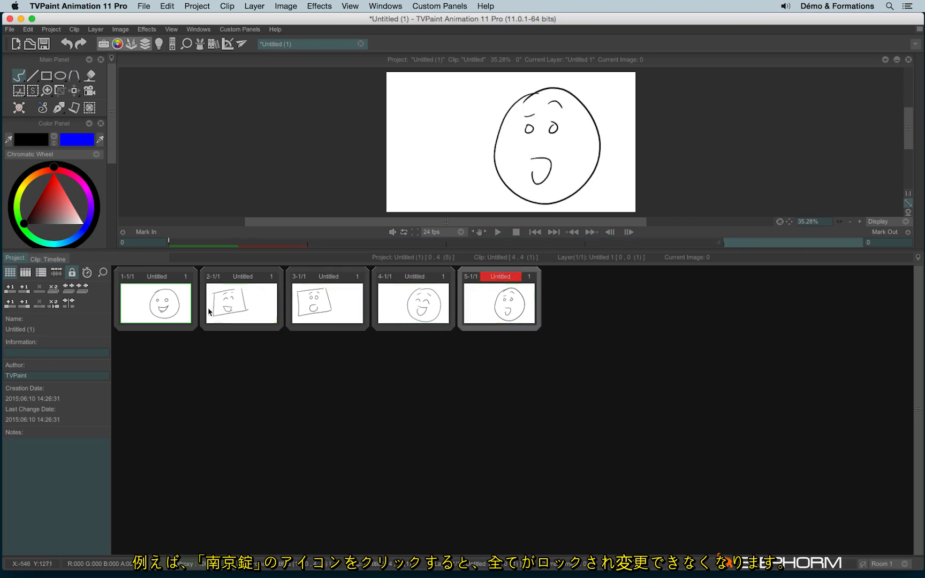
{"action": "left_click", "coordinate": [159, 308]}
{"action": "left_click", "coordinate": [72, 273]}
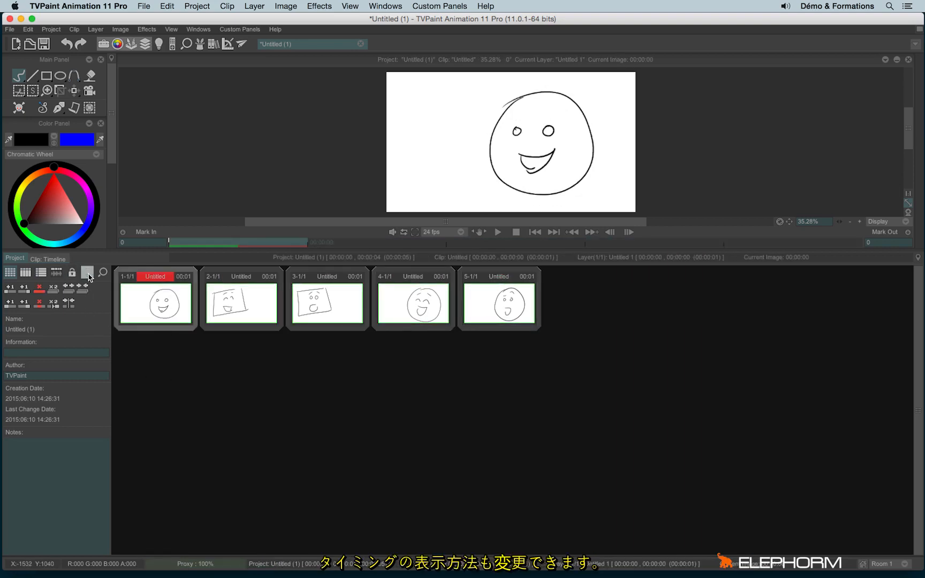
{"action": "left_click", "coordinate": [88, 275]}
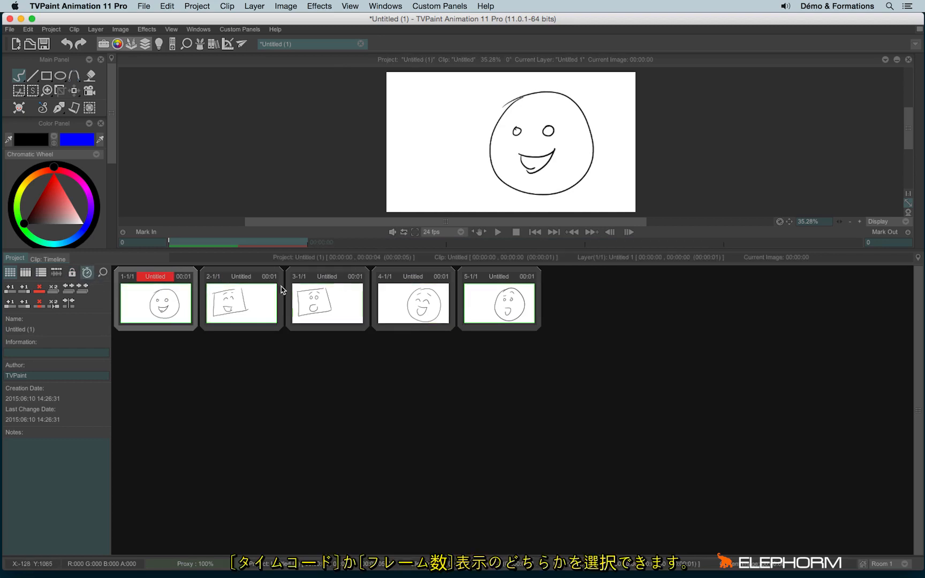
{"action": "left_click", "coordinate": [88, 274]}
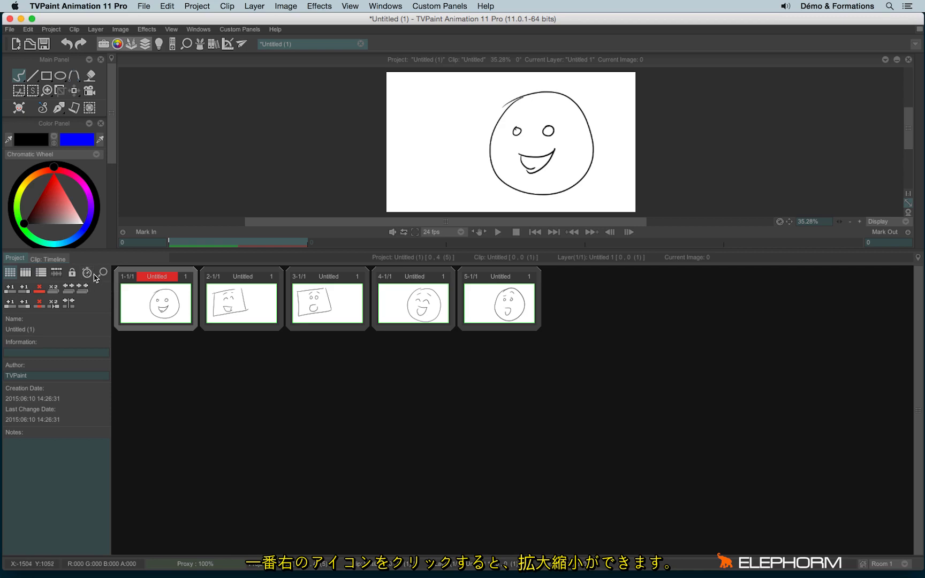
Resize the clip thumbnails to a moderately larger size and show durations as timecode
{"action": "left_click_drag", "start_coordinate": [103, 273], "coordinate": [268, 275]}
{"action": "left_click_drag", "start_coordinate": [322, 303], "coordinate": [300, 313]}
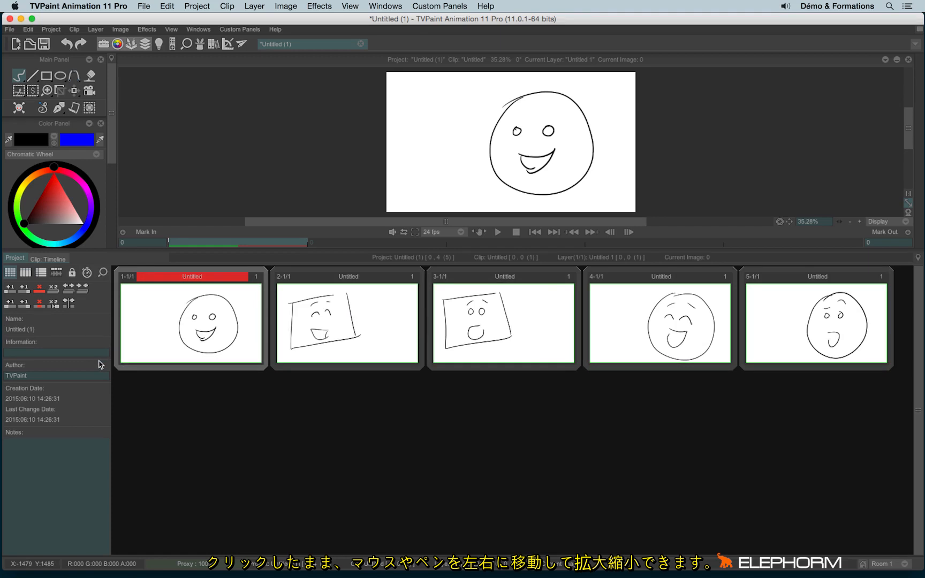
{"action": "left_click_drag", "start_coordinate": [102, 273], "coordinate": [69, 277]}
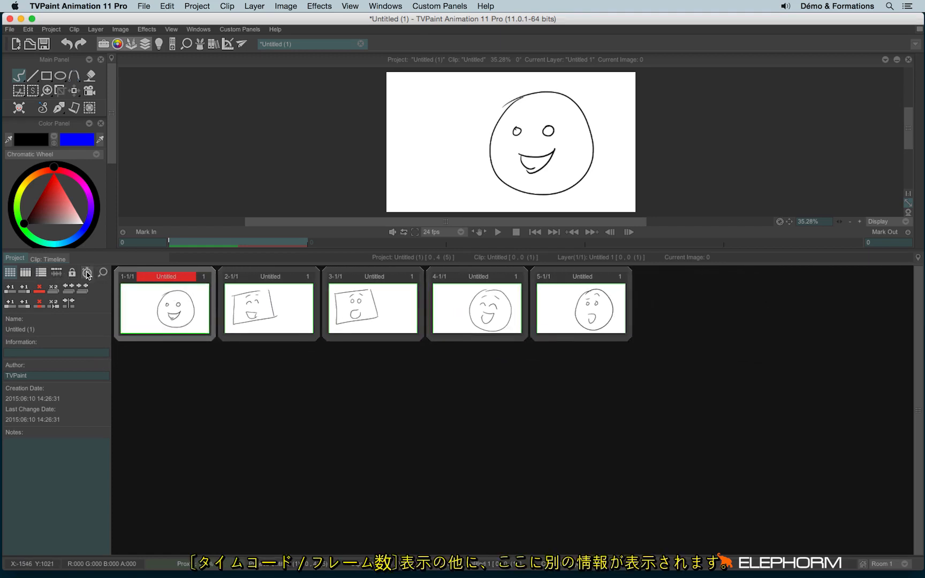
{"action": "left_click", "coordinate": [87, 272]}
Restore frame-count durations and merge clips into a three-clip scene 1 and two-clip scene 2
{"action": "left_click", "coordinate": [87, 273]}
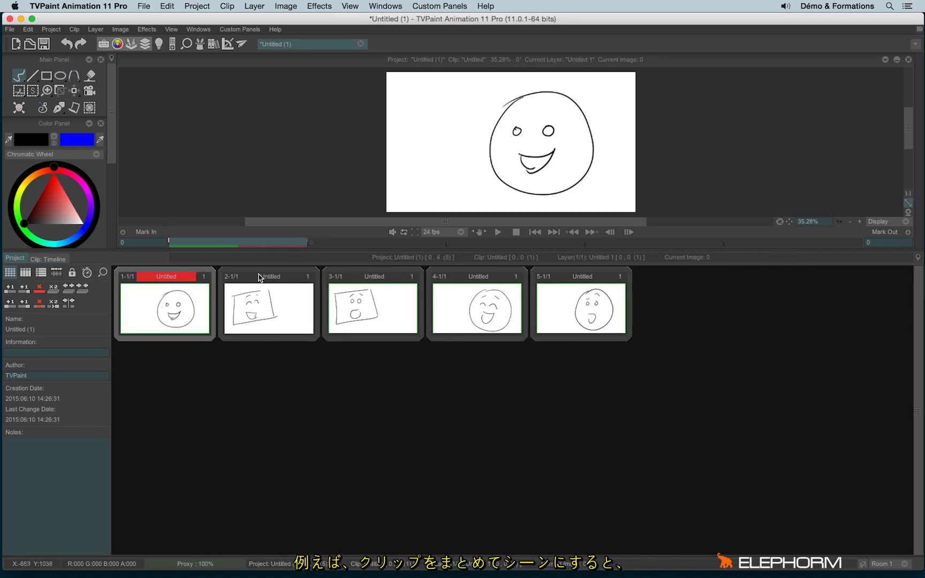
{"action": "left_click_drag", "start_coordinate": [261, 277], "coordinate": [197, 282]}
{"action": "left_click_drag", "start_coordinate": [359, 272], "coordinate": [267, 278]}
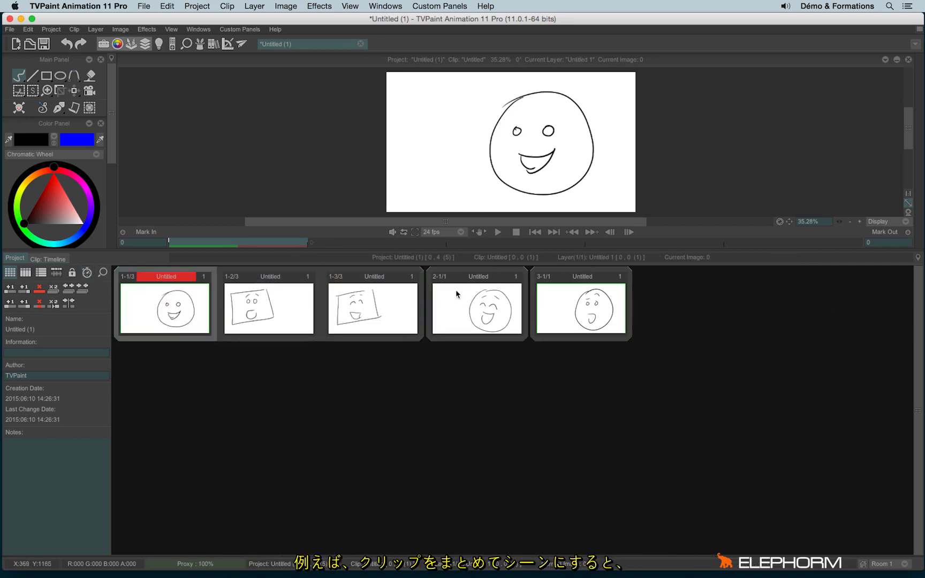
{"action": "left_click_drag", "start_coordinate": [480, 278], "coordinate": [544, 281]}
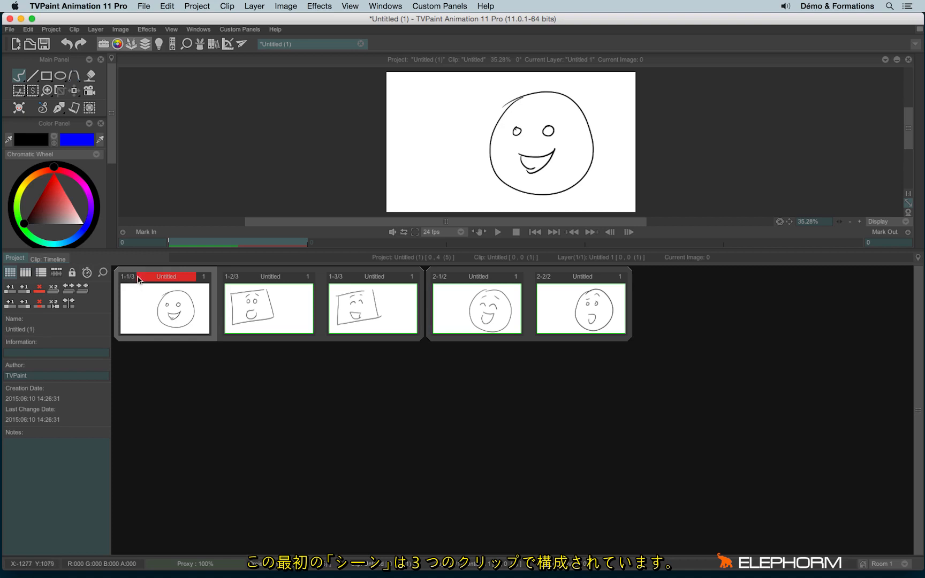
Preview scene 1's clips, from the square faces to round clip 1-1/3, ending on 1-3/3
{"action": "left_click", "coordinate": [269, 319]}
{"action": "left_click", "coordinate": [363, 317]}
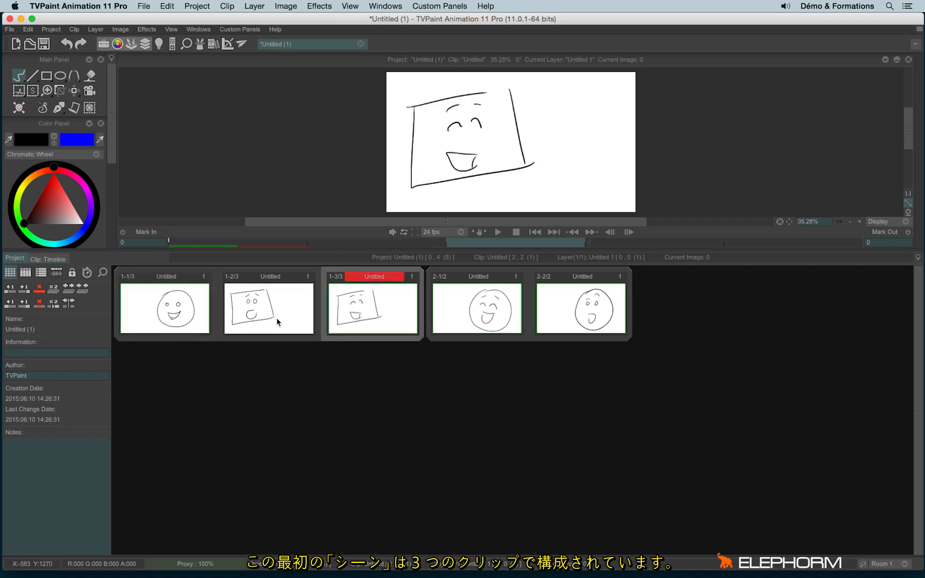
{"action": "left_click", "coordinate": [278, 321]}
{"action": "left_click", "coordinate": [168, 319]}
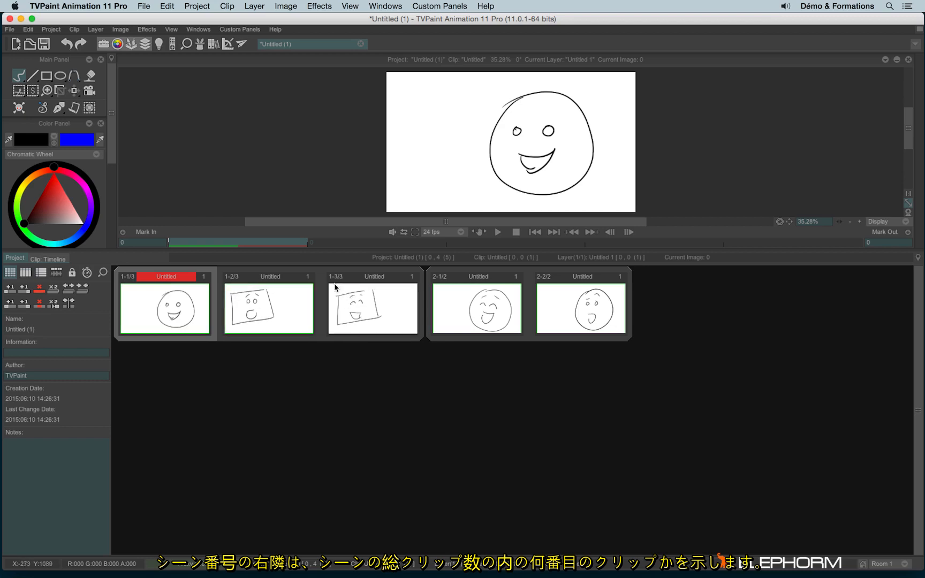
{"action": "left_click", "coordinate": [359, 312]}
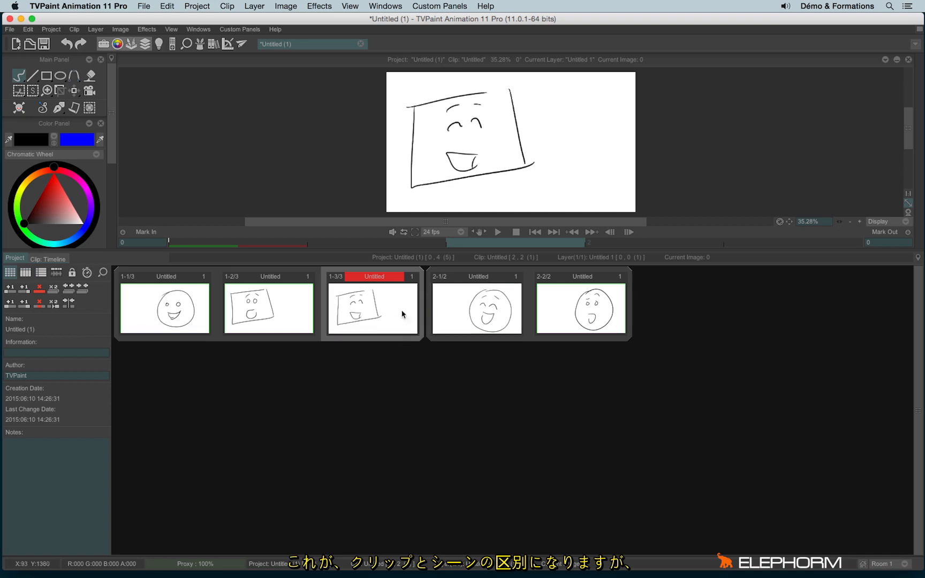
Drag clips 1-3/3, 1-2/2 and the open-mouth face out so each becomes its own scene
{"action": "left_click_drag", "start_coordinate": [365, 274], "coordinate": [399, 415]}
{"action": "left_click", "coordinate": [248, 283]}
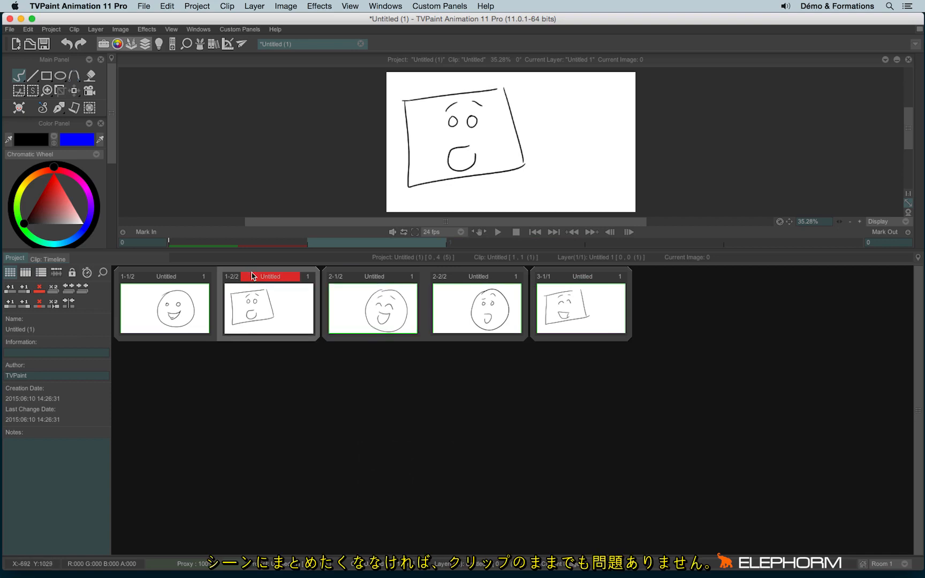
{"action": "left_click_drag", "start_coordinate": [267, 306], "coordinate": [272, 387]}
{"action": "left_click_drag", "start_coordinate": [375, 300], "coordinate": [810, 311]}
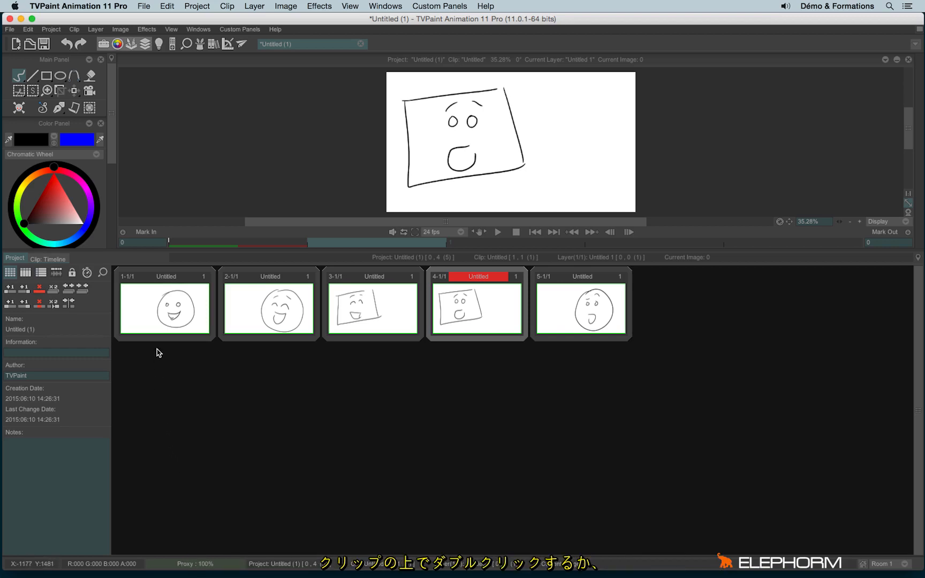
Open the first clip's timeline, switching back and forth with the clip overview
{"action": "double_click", "coordinate": [158, 306]}
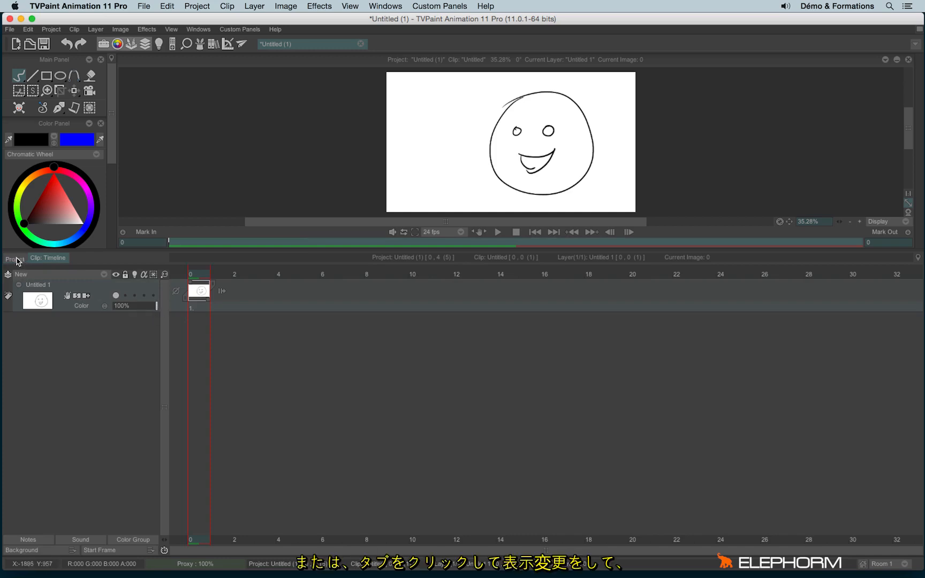
{"action": "left_click", "coordinate": [19, 259]}
{"action": "left_click", "coordinate": [39, 260]}
{"action": "left_click", "coordinate": [20, 260]}
{"action": "left_click", "coordinate": [40, 259]}
{"action": "left_click", "coordinate": [15, 259]}
{"action": "left_click", "coordinate": [46, 259]}
{"action": "left_click", "coordinate": [15, 259]}
{"action": "left_click", "coordinate": [46, 258]}
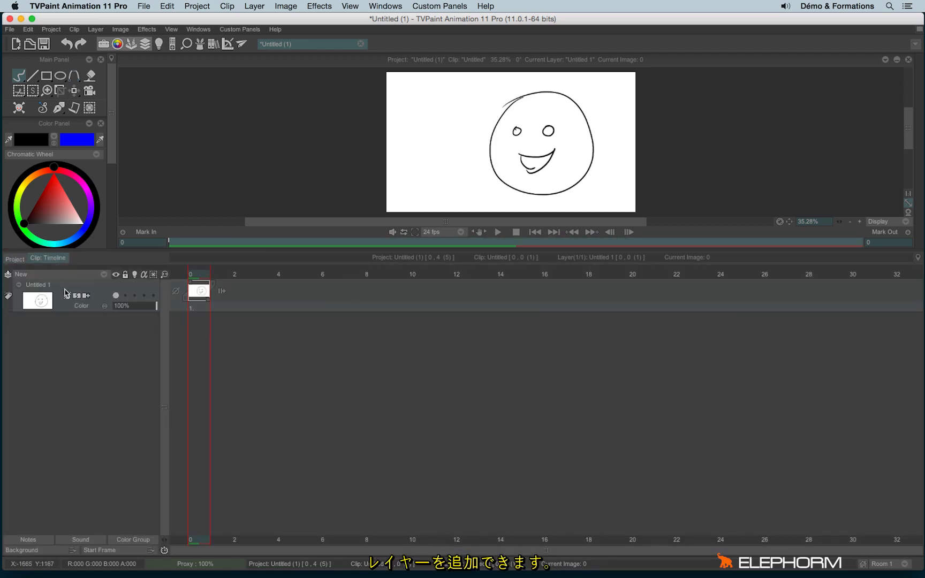
Add a new animation layer set to Hold and draw two horns on the face
{"action": "left_click", "coordinate": [68, 278]}
{"action": "left_click", "coordinate": [102, 275]}
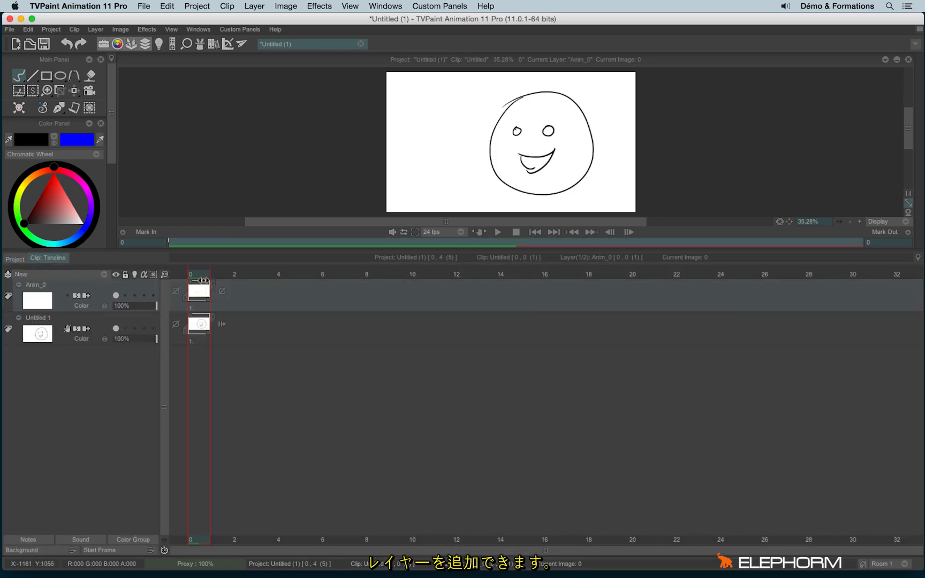
{"action": "left_click", "coordinate": [224, 289]}
{"action": "left_click", "coordinate": [244, 317]}
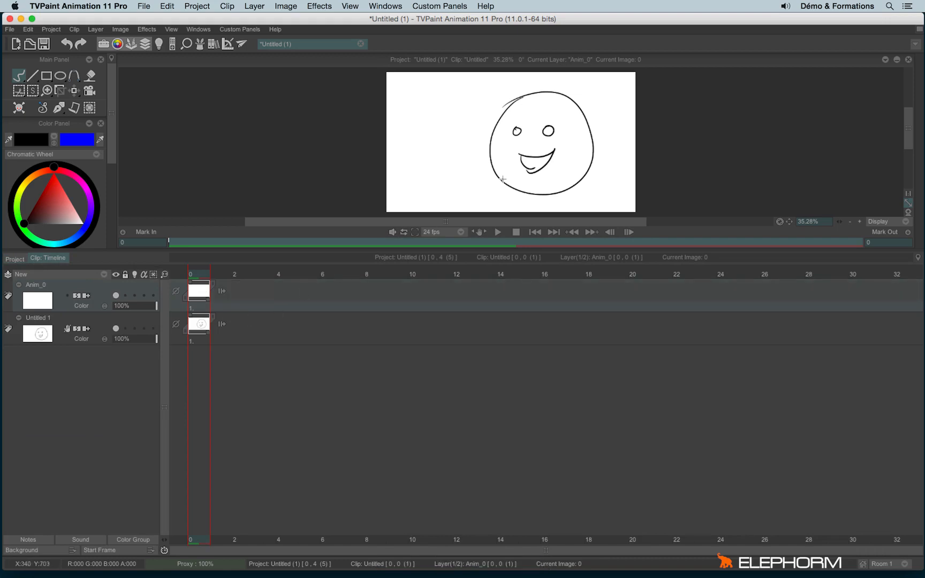
{"action": "mouse_move", "coordinate": [571, 110]}
{"action": "left_mouse_down"}
{"action": "mouse_move", "coordinate": [589, 91]}
{"action": "mouse_move", "coordinate": [588, 120]}
{"action": "left_mouse_up"}
{"action": "mouse_move", "coordinate": [512, 106]}
{"action": "left_mouse_down"}
{"action": "mouse_move", "coordinate": [490, 90]}
{"action": "mouse_move", "coordinate": [497, 128]}
{"action": "left_mouse_up"}
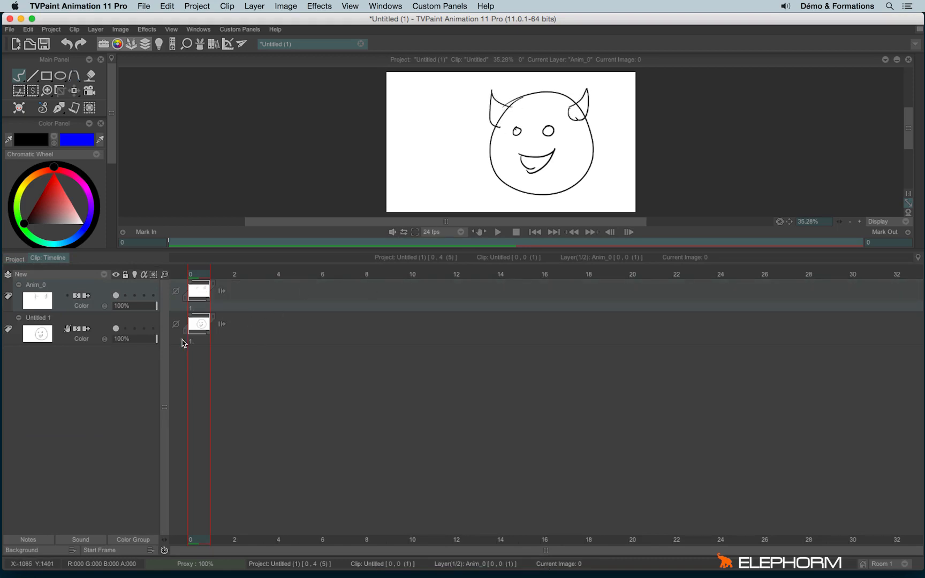
Add a background layer to the second clip
{"action": "left_click", "coordinate": [14, 259]}
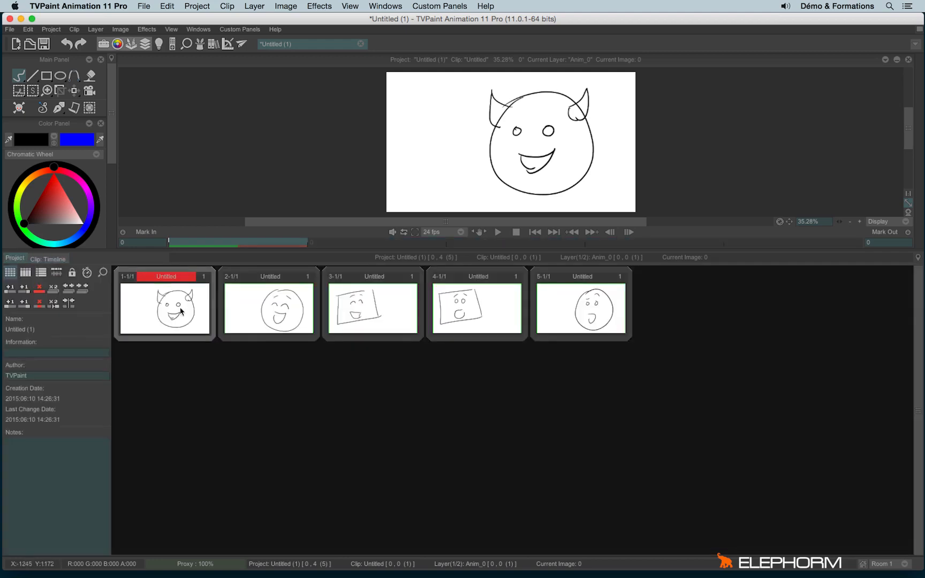
{"action": "double_click", "coordinate": [261, 321]}
{"action": "left_click", "coordinate": [69, 275]}
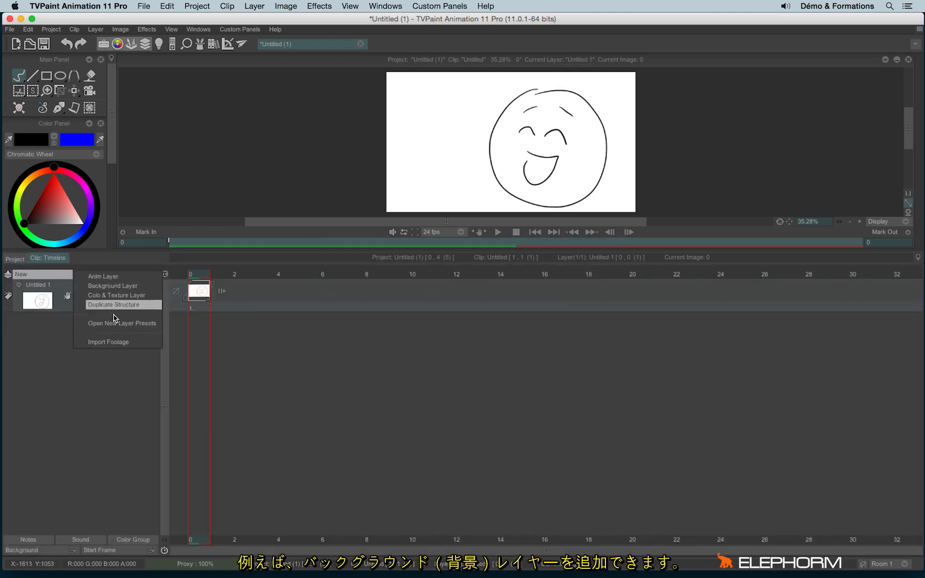
{"action": "left_click", "coordinate": [120, 291]}
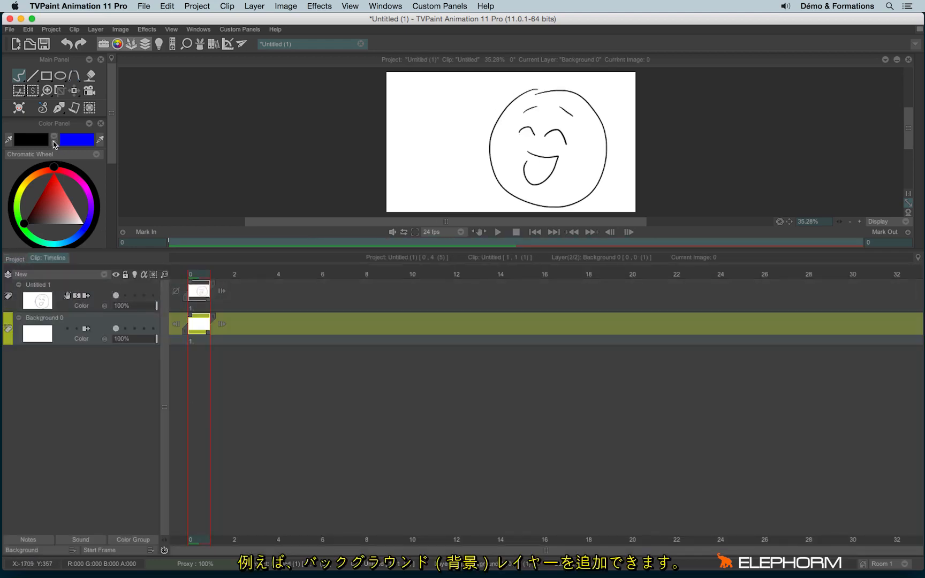
Pick orange and draw a sun with rays beside the laughing face
{"action": "left_click", "coordinate": [53, 142]}
{"action": "left_click", "coordinate": [36, 170]}
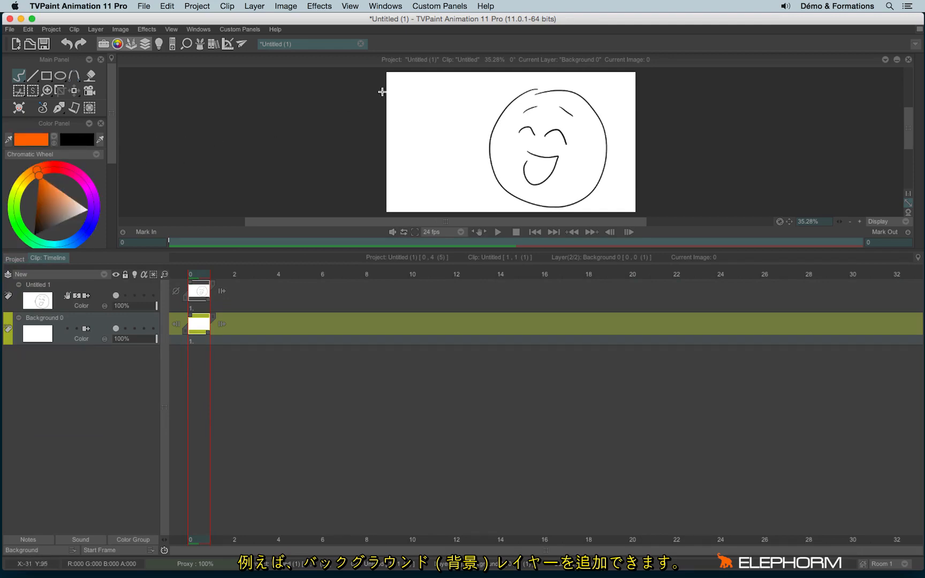
{"action": "mouse_move", "coordinate": [415, 97]}
{"action": "left_mouse_down"}
{"action": "mouse_move", "coordinate": [457, 130]}
{"action": "mouse_move", "coordinate": [492, 85]}
{"action": "left_mouse_up"}
{"action": "left_click_drag", "start_coordinate": [466, 120], "coordinate": [482, 131]}
{"action": "left_click_drag", "start_coordinate": [444, 155], "coordinate": [443, 167]}
{"action": "left_click_drag", "start_coordinate": [410, 144], "coordinate": [395, 151]}
{"action": "left_click_drag", "start_coordinate": [402, 97], "coordinate": [387, 92]}
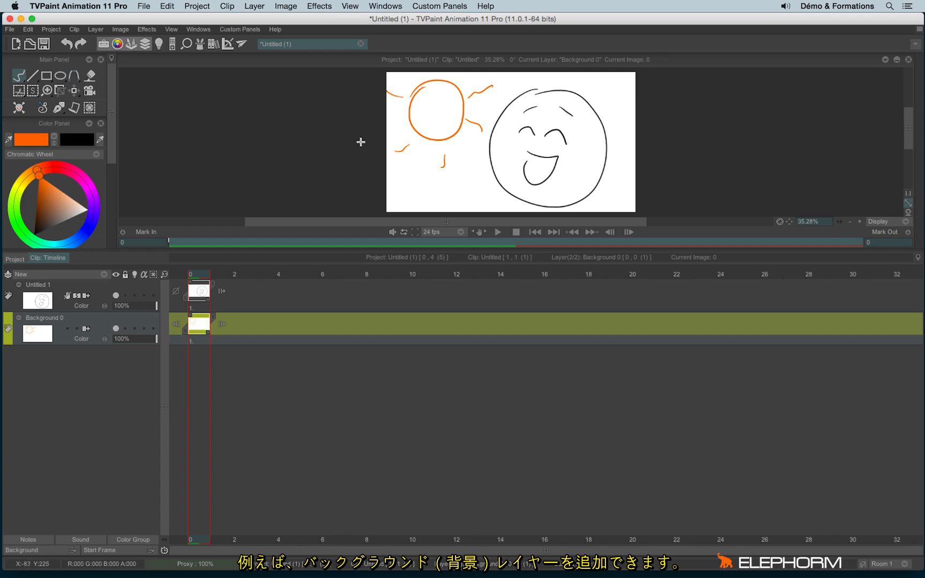
{"action": "left_click", "coordinate": [15, 259]}
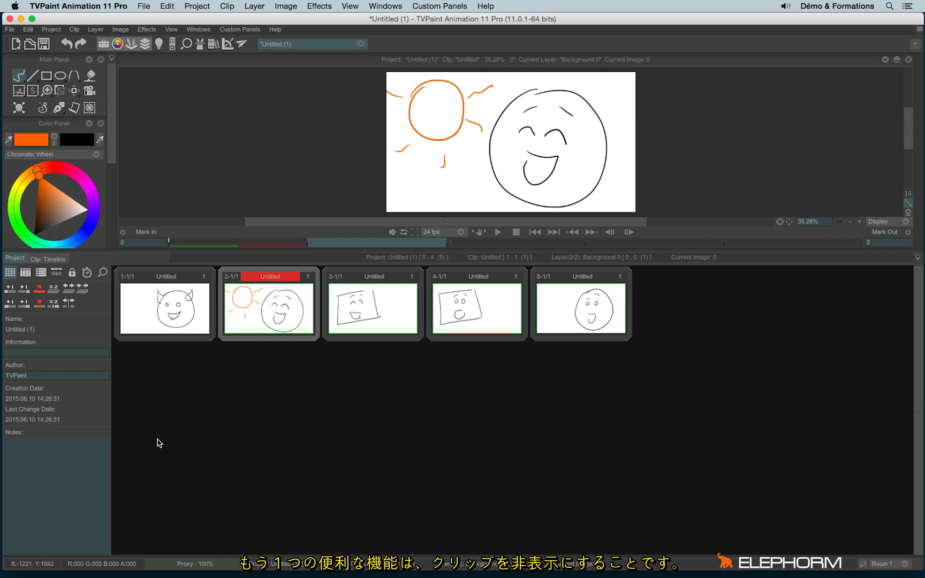
{"action": "left_click", "coordinate": [205, 278]}
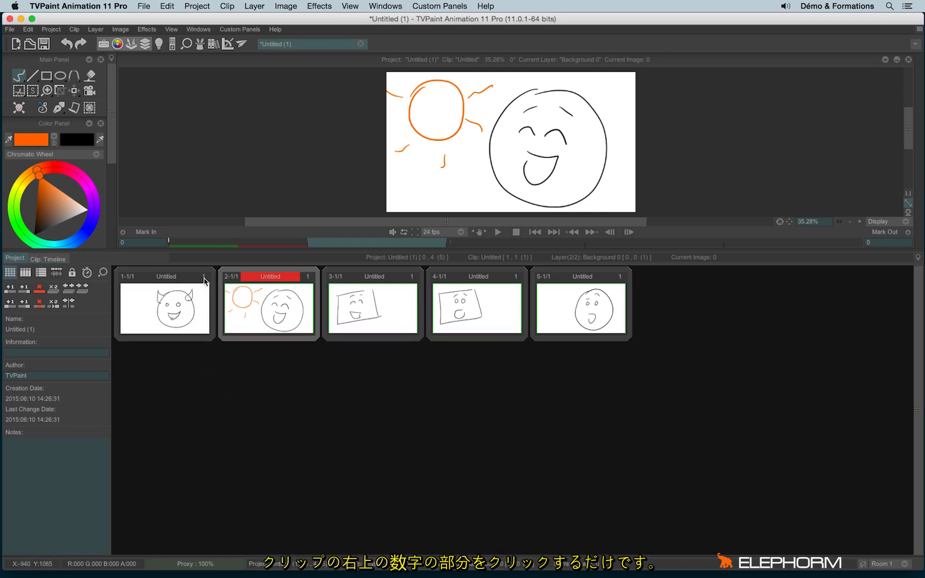
{"action": "left_click", "coordinate": [205, 278]}
{"action": "left_click", "coordinate": [204, 279]}
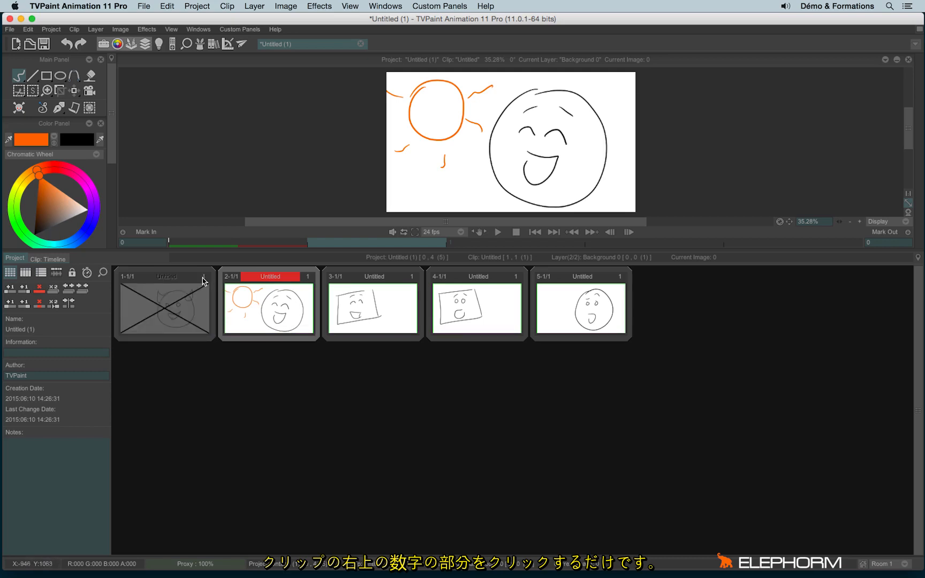
{"action": "left_click", "coordinate": [308, 278]}
{"action": "left_click", "coordinate": [412, 278]}
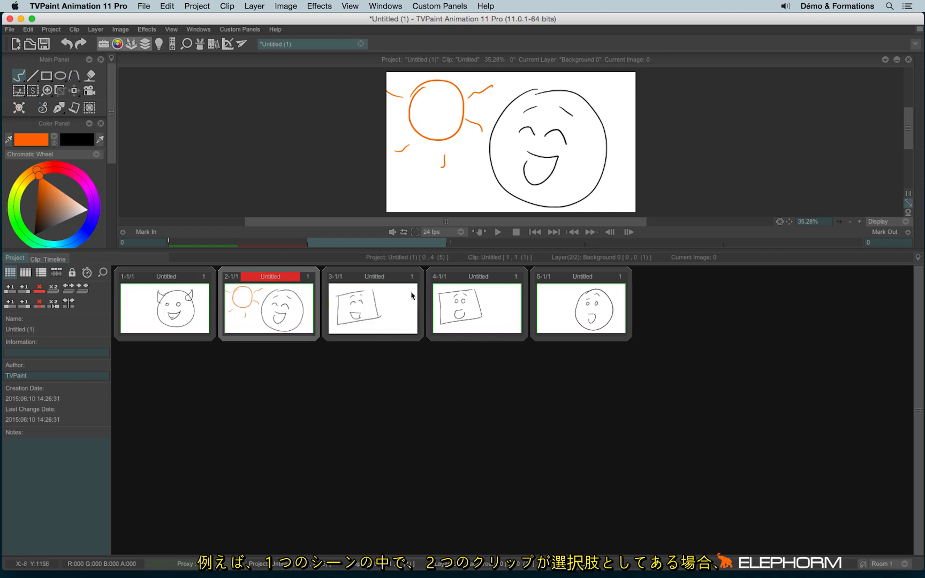
{"action": "left_click", "coordinate": [387, 304]}
{"action": "left_click", "coordinate": [469, 310]}
{"action": "left_click", "coordinate": [370, 321]}
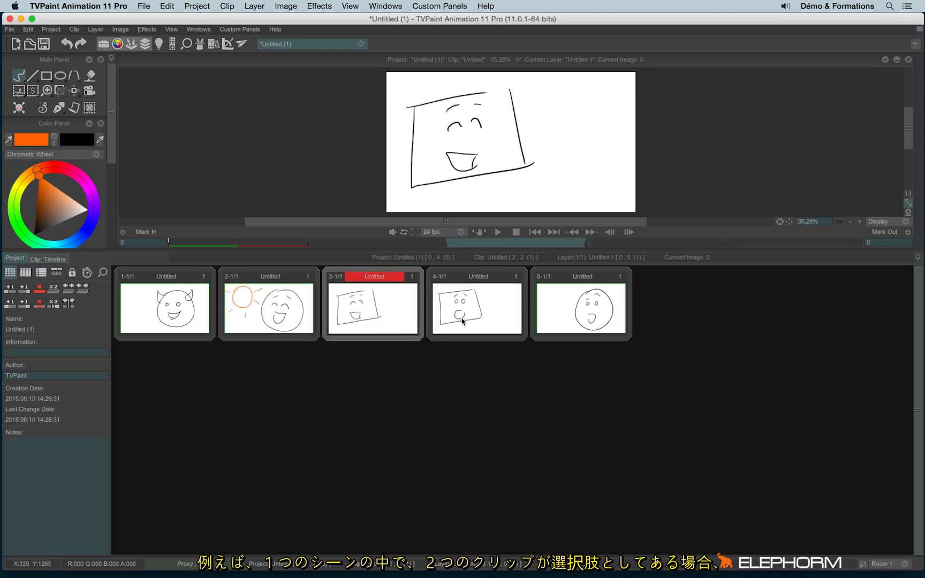
{"action": "left_click", "coordinate": [460, 321]}
{"action": "left_click", "coordinate": [388, 323]}
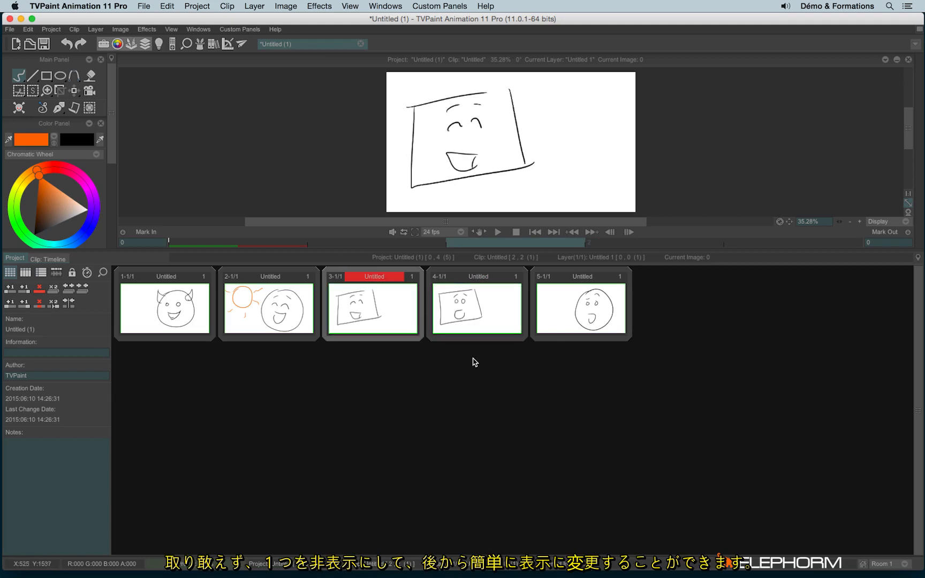
{"action": "left_click", "coordinate": [485, 321]}
{"action": "left_click", "coordinate": [411, 279]}
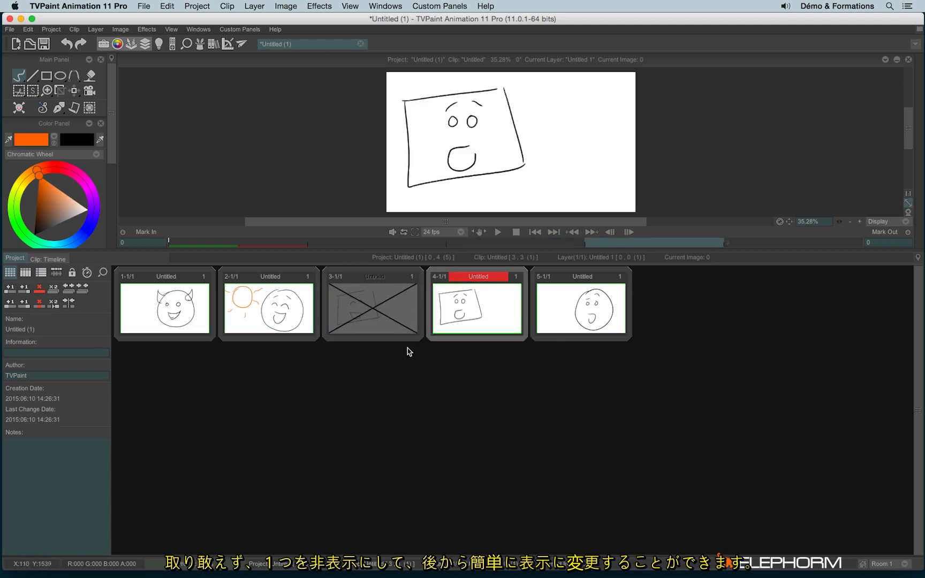
{"action": "left_click", "coordinate": [410, 284]}
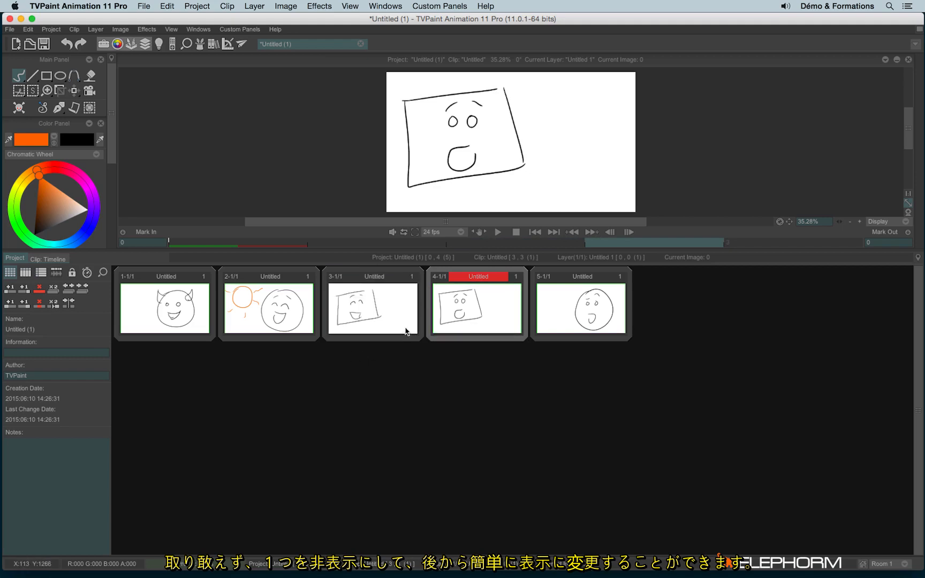
{"action": "left_click", "coordinate": [411, 277]}
{"action": "left_click", "coordinate": [519, 276]}
{"action": "left_click", "coordinate": [411, 278]}
{"action": "left_click", "coordinate": [519, 282]}
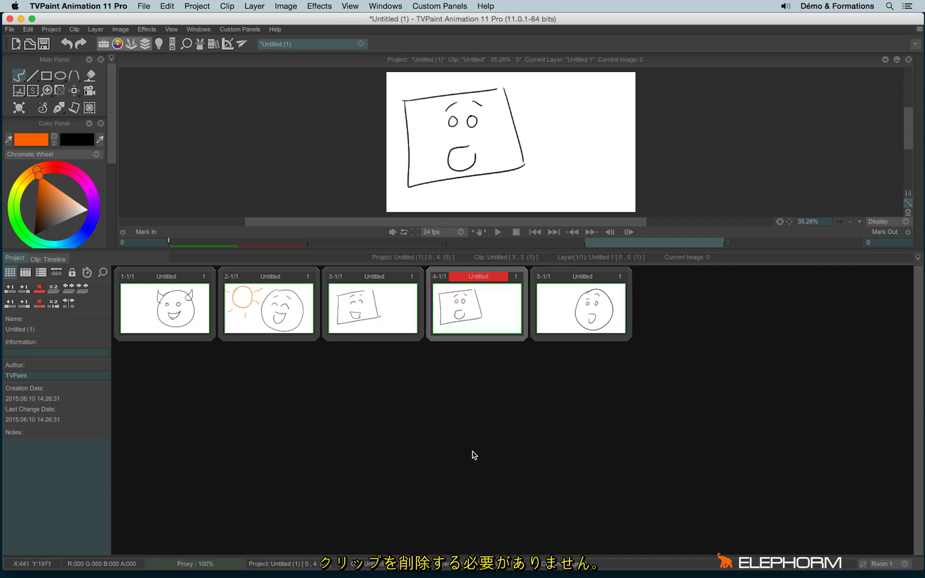
Put clip 4 in the Bleu clair (light-blue) colour group
{"action": "right_click", "coordinate": [466, 308]}
{"action": "mouse_move", "coordinate": [565, 519]}
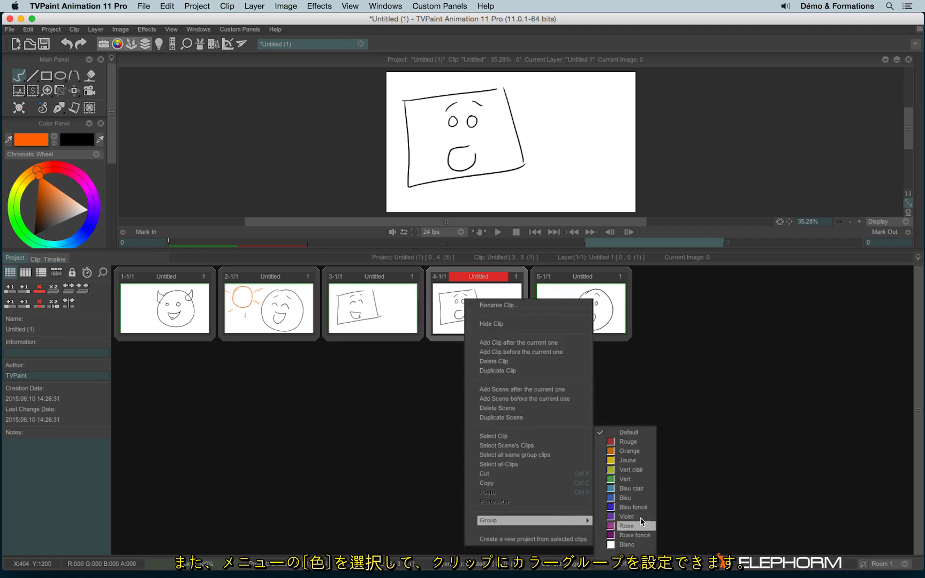
{"action": "left_click", "coordinate": [635, 489]}
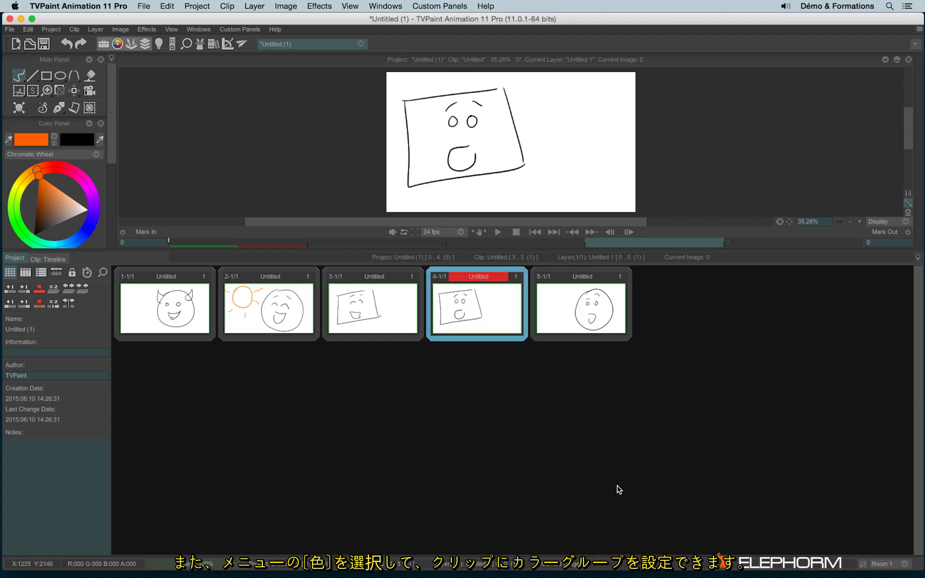
Put clip 3 in the Rouge (red) colour group and make it current
{"action": "right_click", "coordinate": [359, 320]}
{"action": "mouse_move", "coordinate": [469, 533]}
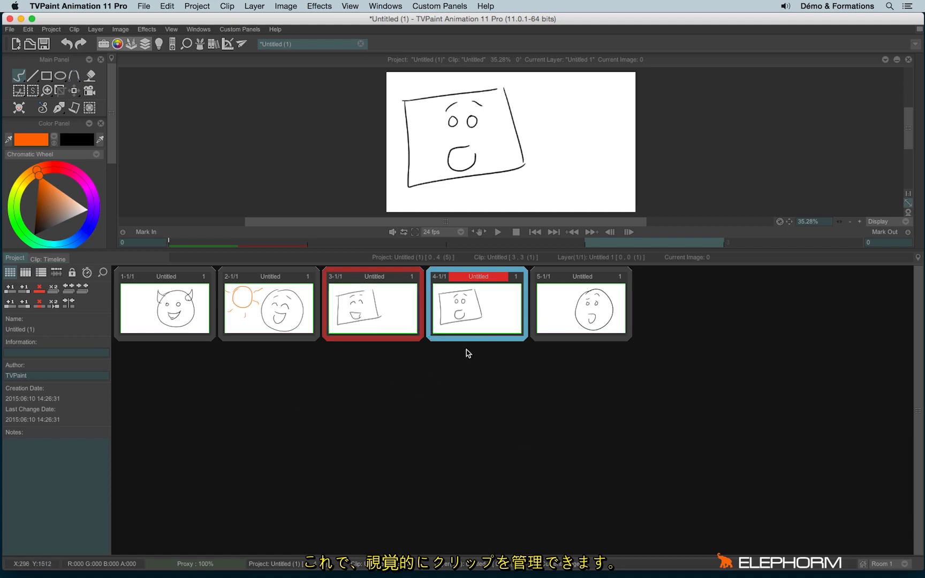
{"action": "left_click_drag", "start_coordinate": [487, 278], "coordinate": [499, 295]}
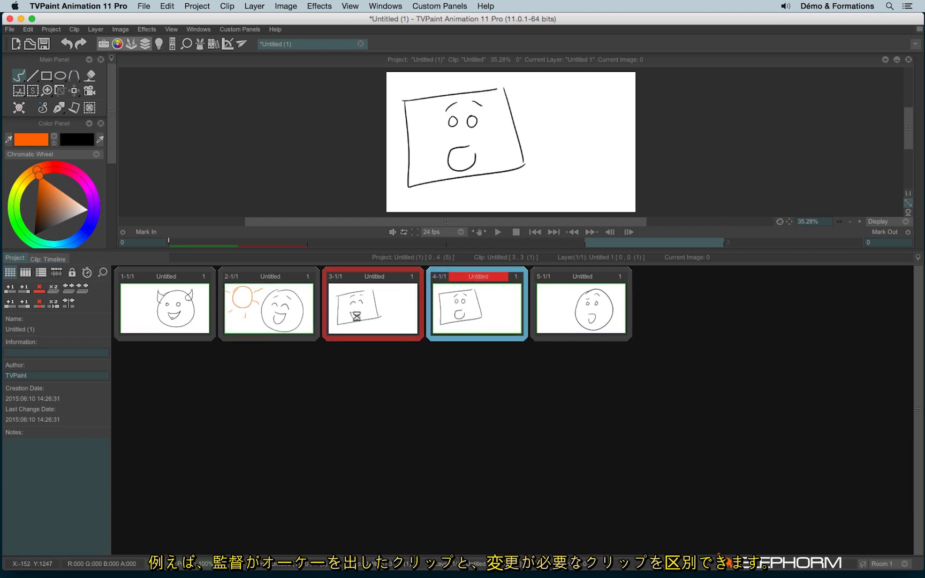
{"action": "left_click", "coordinate": [357, 317]}
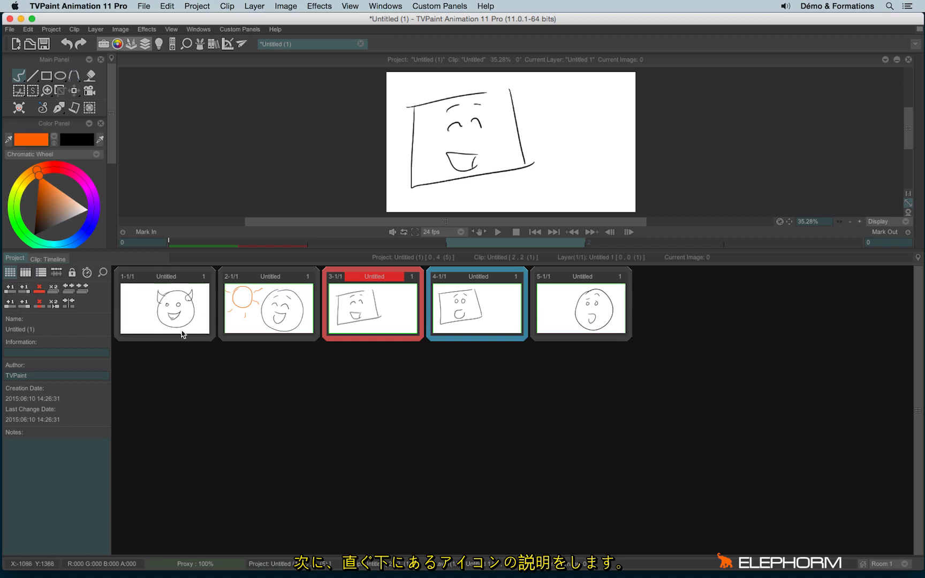
Join the sun clip into the devil-face scene, then add and remove empty clips around it
{"action": "left_click", "coordinate": [200, 317]}
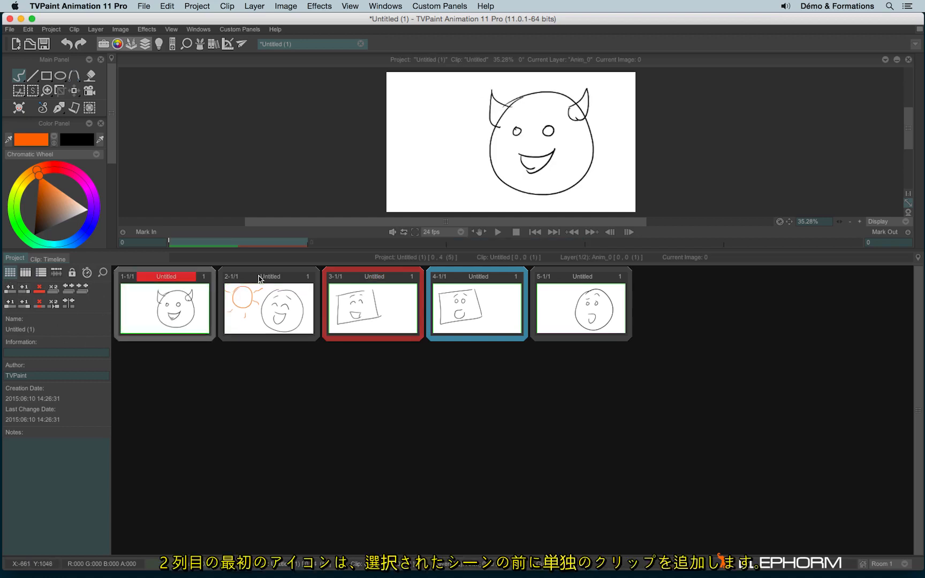
{"action": "left_click_drag", "start_coordinate": [252, 280], "coordinate": [199, 279]}
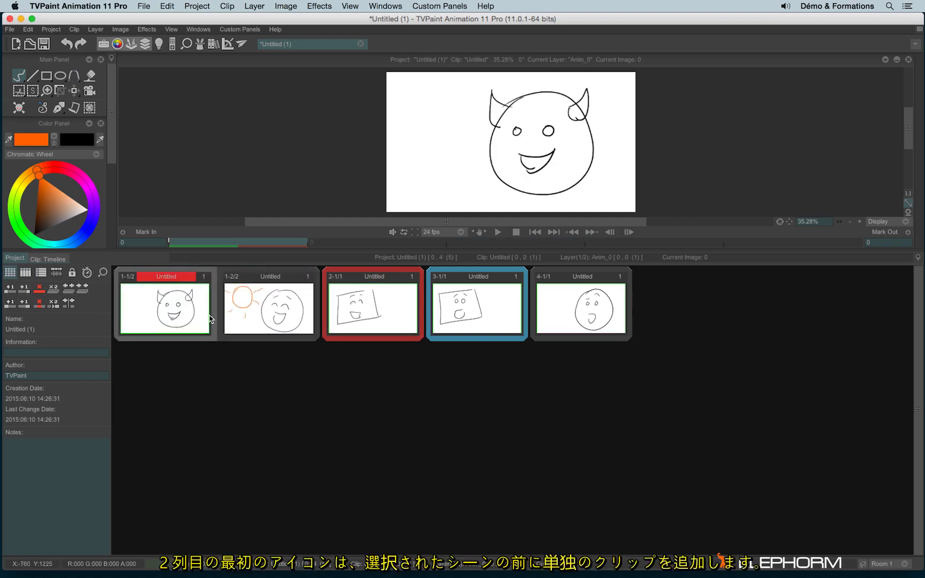
{"action": "left_click", "coordinate": [9, 290]}
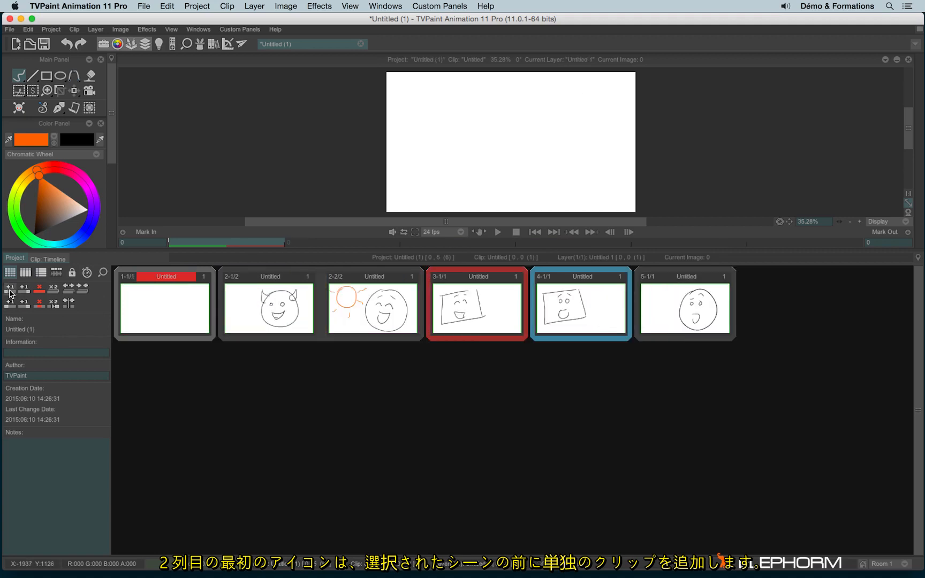
{"action": "left_click", "coordinate": [40, 301]}
{"action": "left_click", "coordinate": [25, 290]}
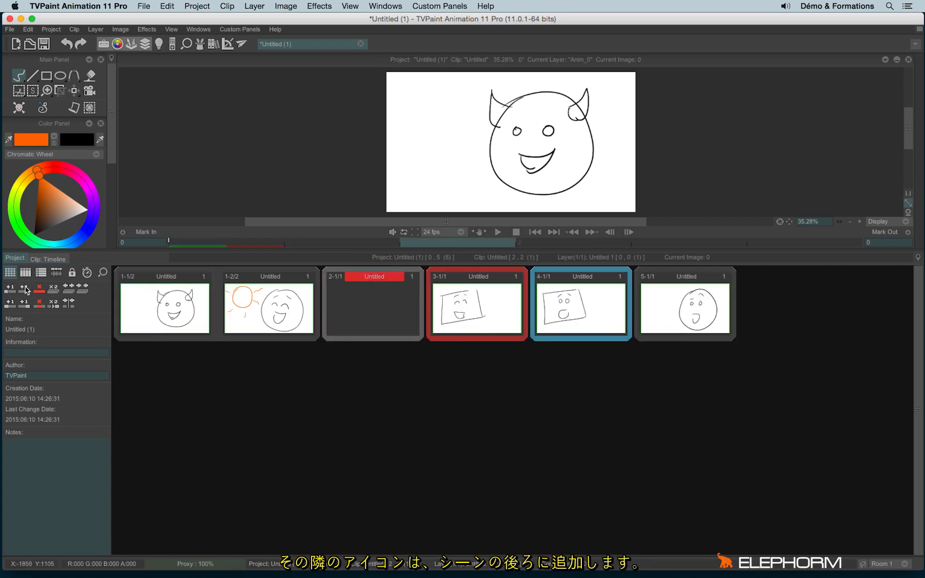
{"action": "left_click", "coordinate": [38, 289]}
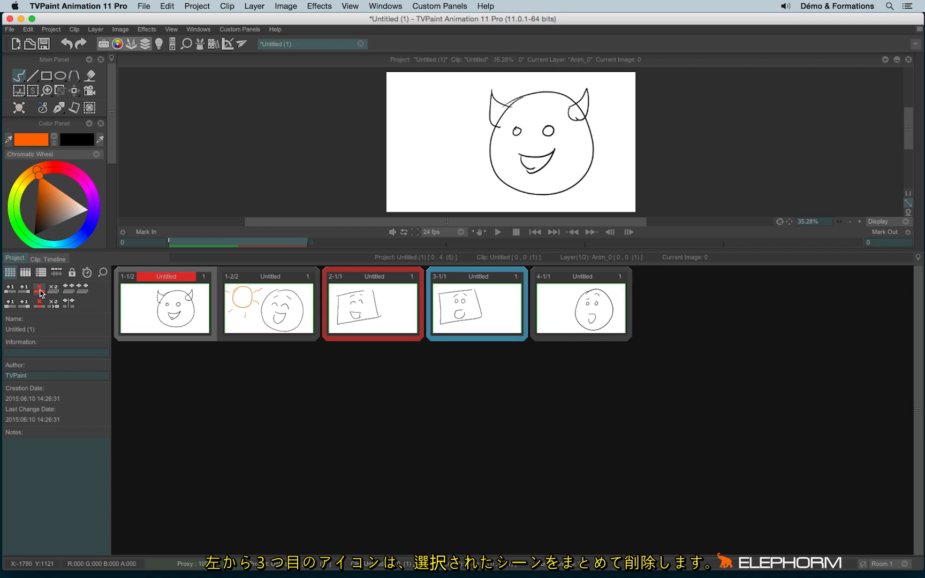
Delete the first scene, then duplicate it and remove the duplicate
{"action": "left_click", "coordinate": [40, 291]}
{"action": "left_click", "coordinate": [53, 290]}
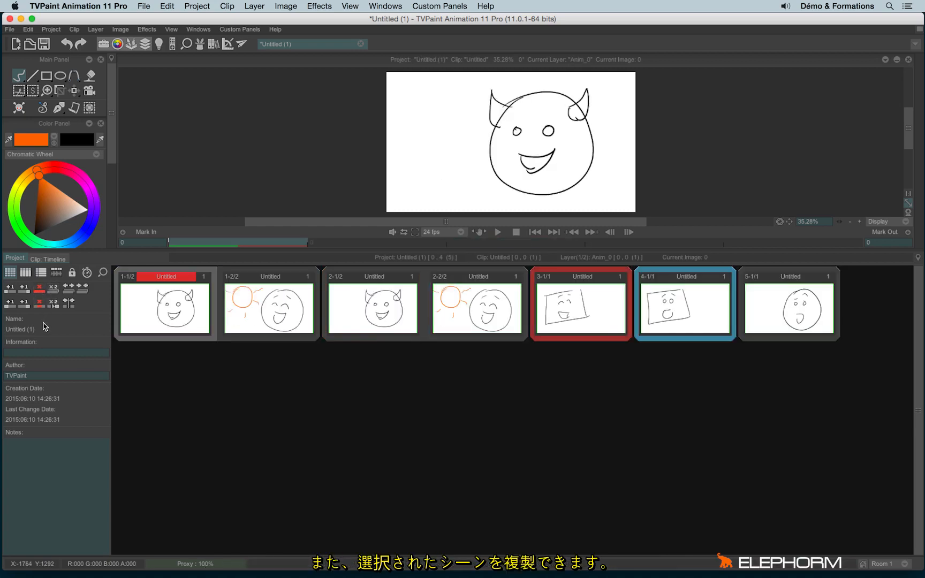
{"action": "left_click", "coordinate": [39, 289]}
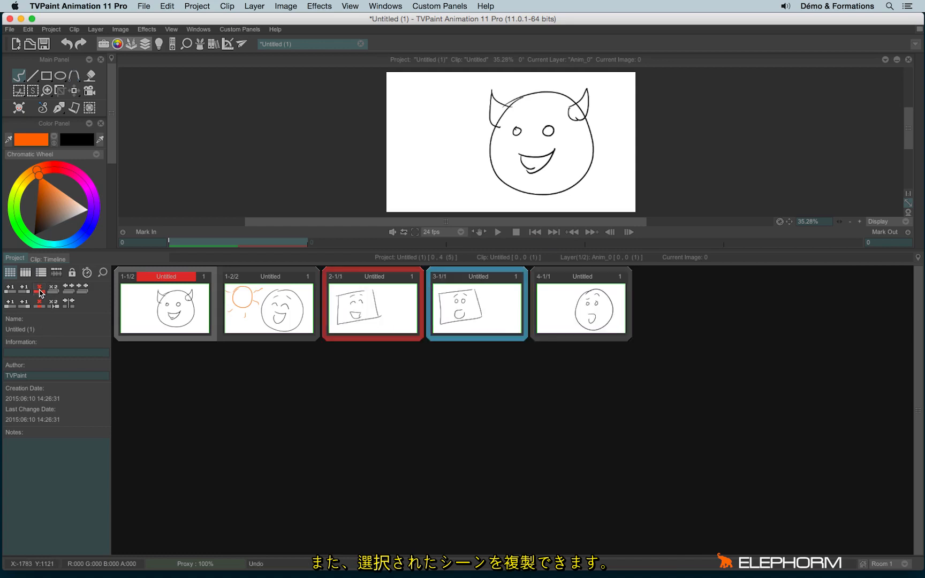
Split and rejoin the first scene repeatedly, ending with the devil and sun clips joined
{"action": "left_click", "coordinate": [68, 288]}
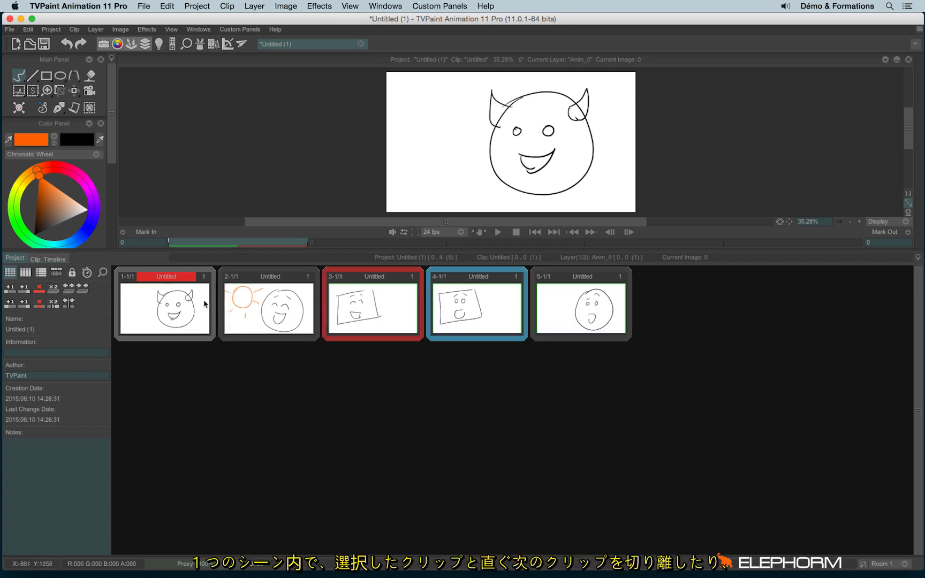
{"action": "left_click", "coordinate": [82, 288]}
{"action": "left_click", "coordinate": [69, 290]}
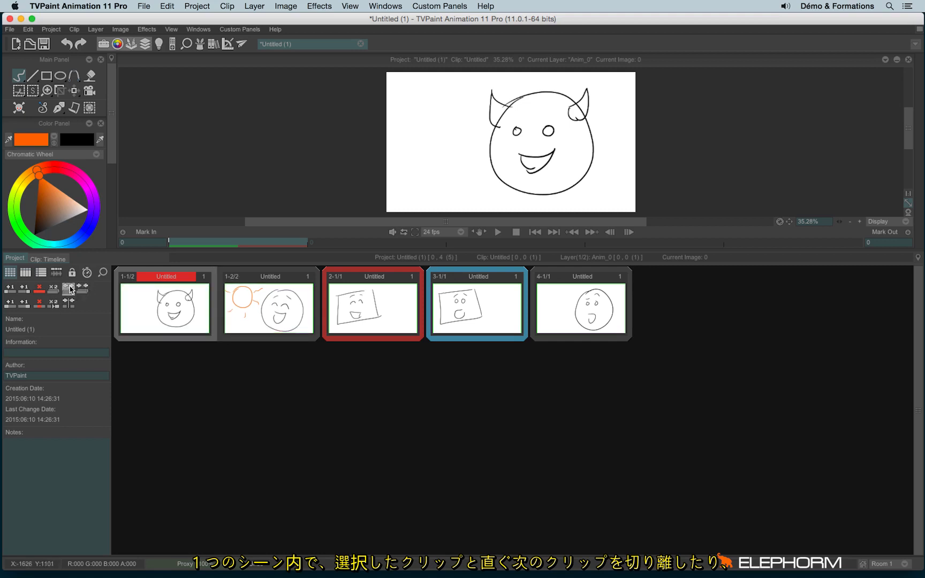
{"action": "left_click", "coordinate": [82, 290]}
{"action": "left_click", "coordinate": [69, 290]}
{"action": "left_click", "coordinate": [82, 290]}
{"action": "left_click", "coordinate": [69, 290]}
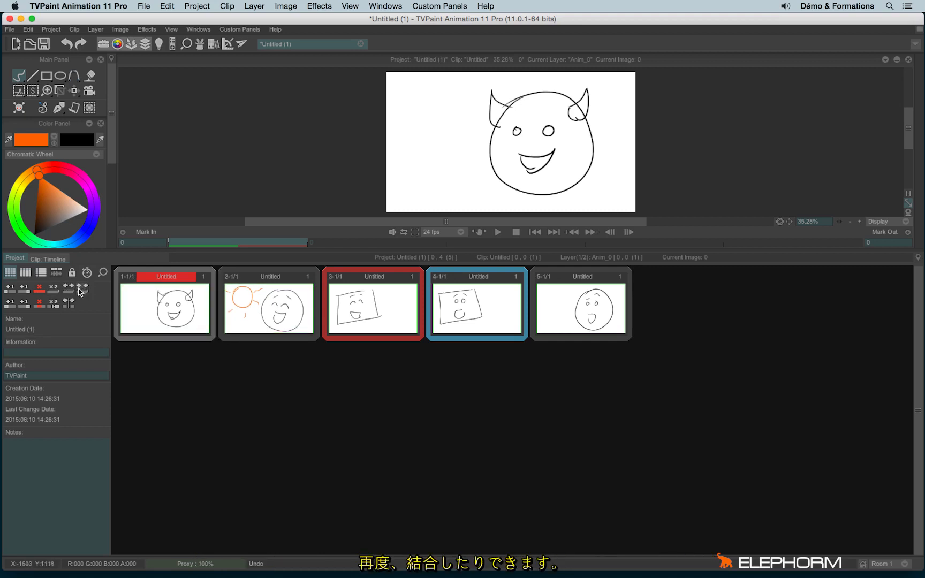
{"action": "left_click", "coordinate": [82, 290]}
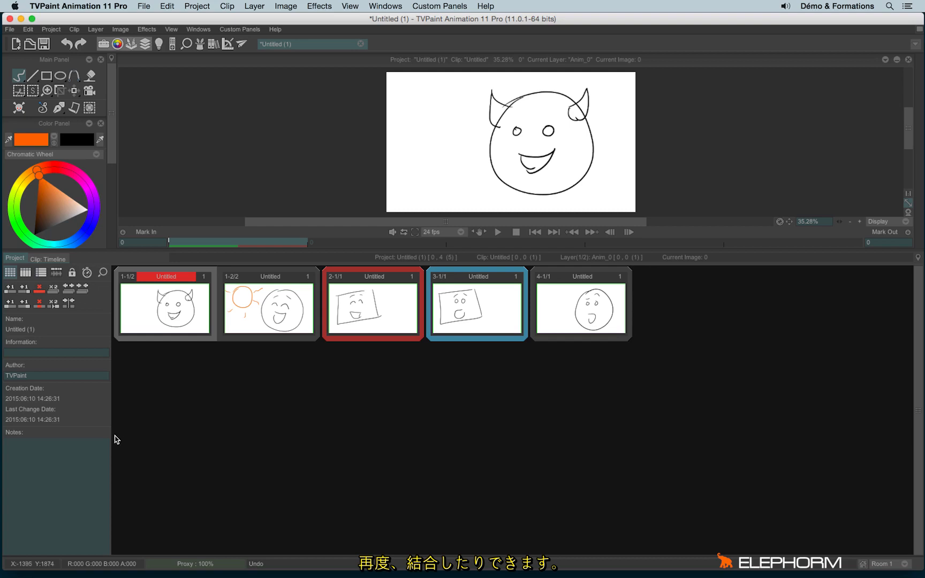
Add and remove blank clips around the devil-face clip, undoing its accidental deletion
{"action": "left_click", "coordinate": [10, 304]}
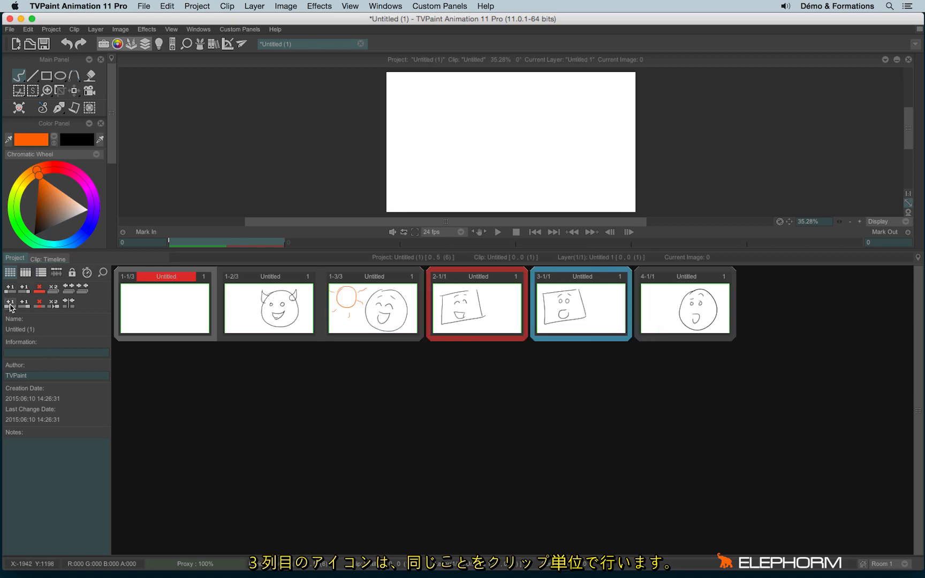
{"action": "key", "text": "super+z"}
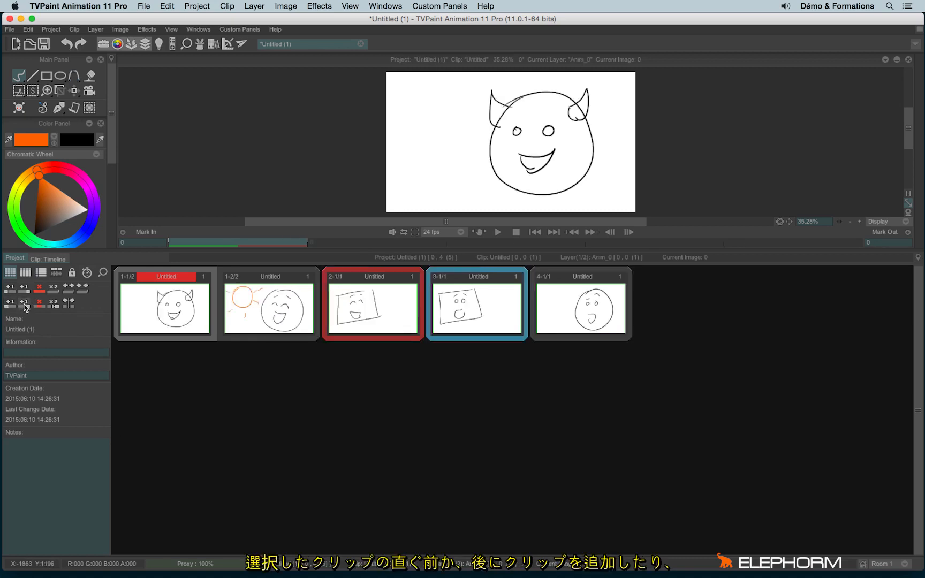
{"action": "left_click", "coordinate": [26, 304]}
{"action": "left_click", "coordinate": [38, 303]}
{"action": "left_click", "coordinate": [38, 304]}
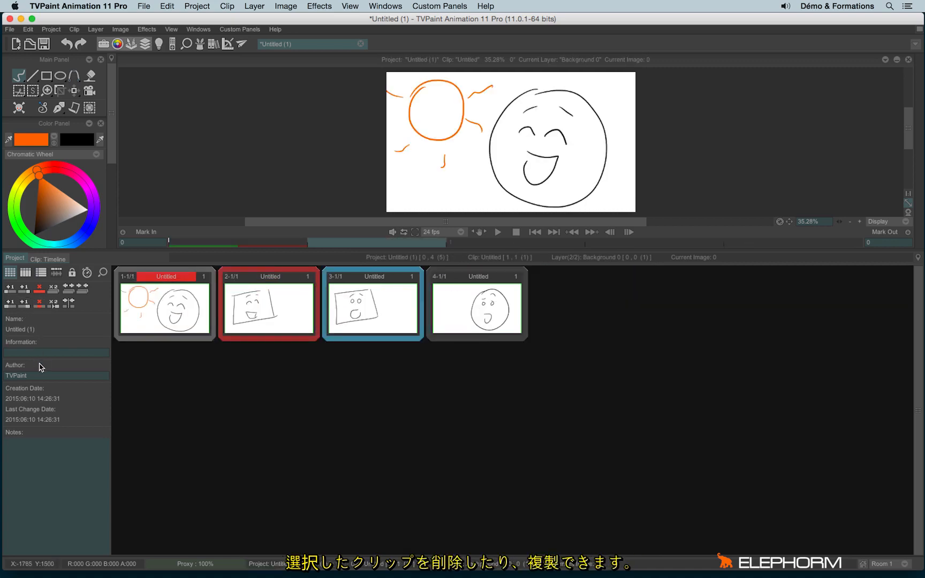
{"action": "key", "text": "ctrl+z"}
Duplicate and remove a devil-face copy, then merge the devil and sun clips and open the timeline
{"action": "left_click", "coordinate": [53, 303]}
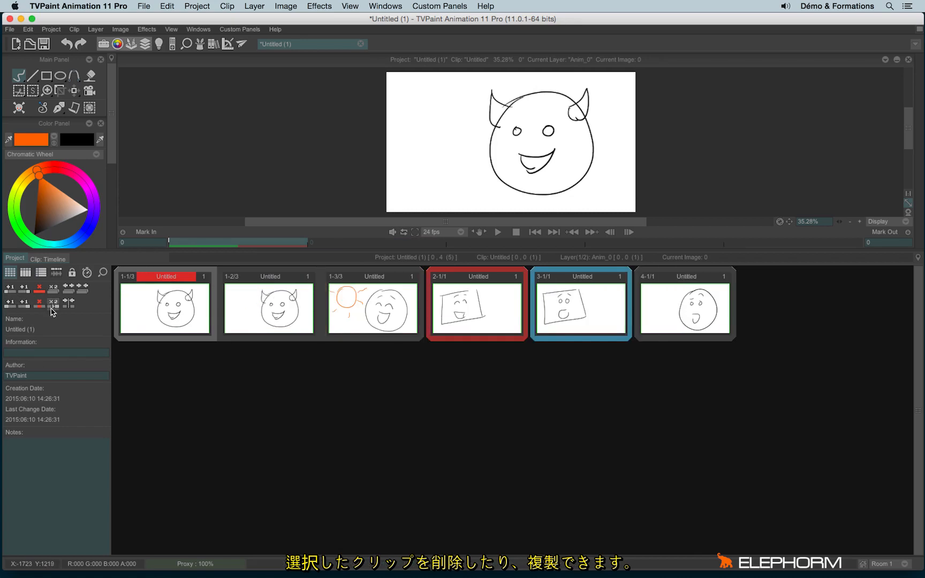
{"action": "left_click", "coordinate": [68, 304]}
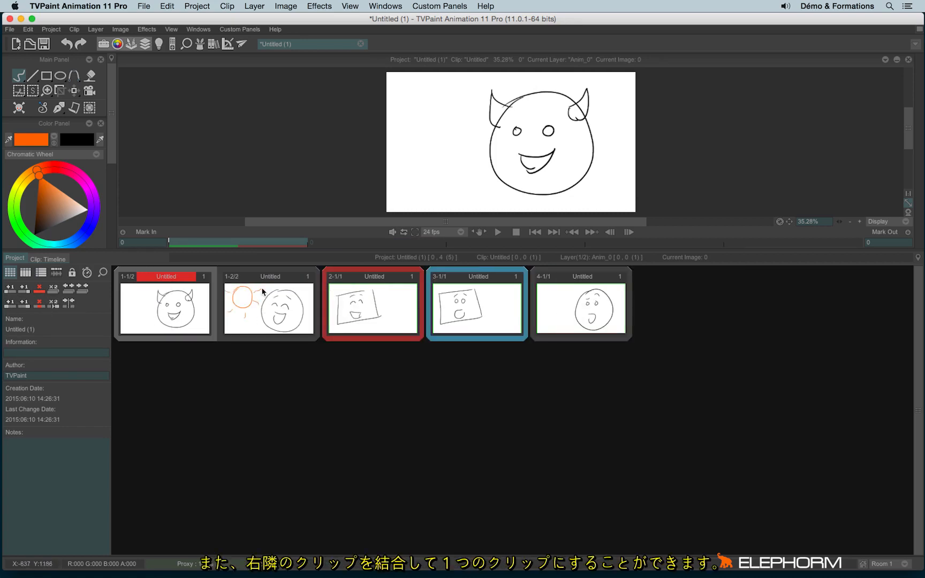
{"action": "left_click", "coordinate": [68, 303]}
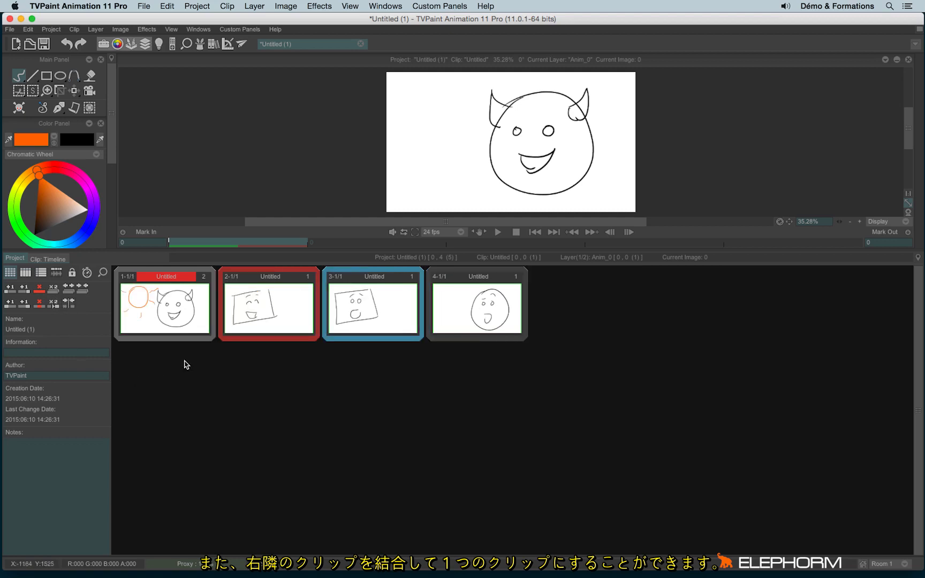
{"action": "double_click", "coordinate": [154, 320]}
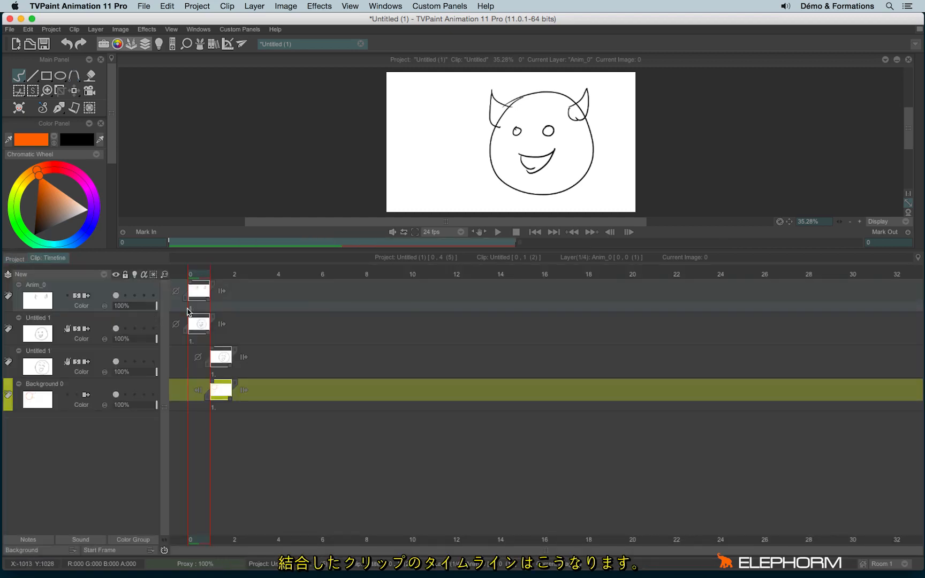